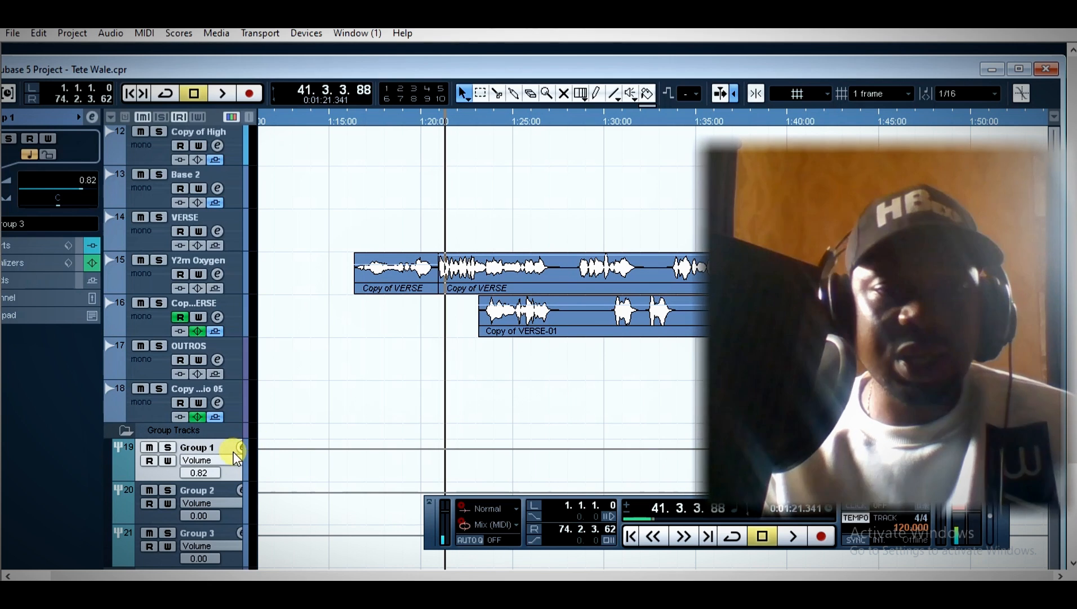
# - Open the Group 1 channel settings and add the Compressor plug-in to insert slot 8
pyautogui.click(242, 449)
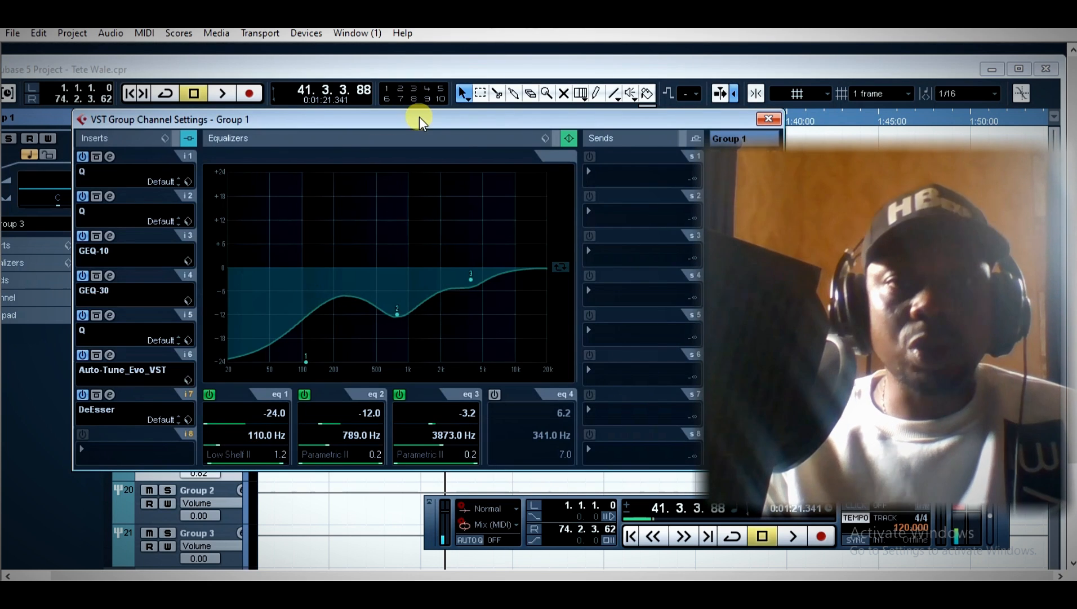
pyautogui.moveTo(420, 117); pyautogui.dragTo(470, 90)
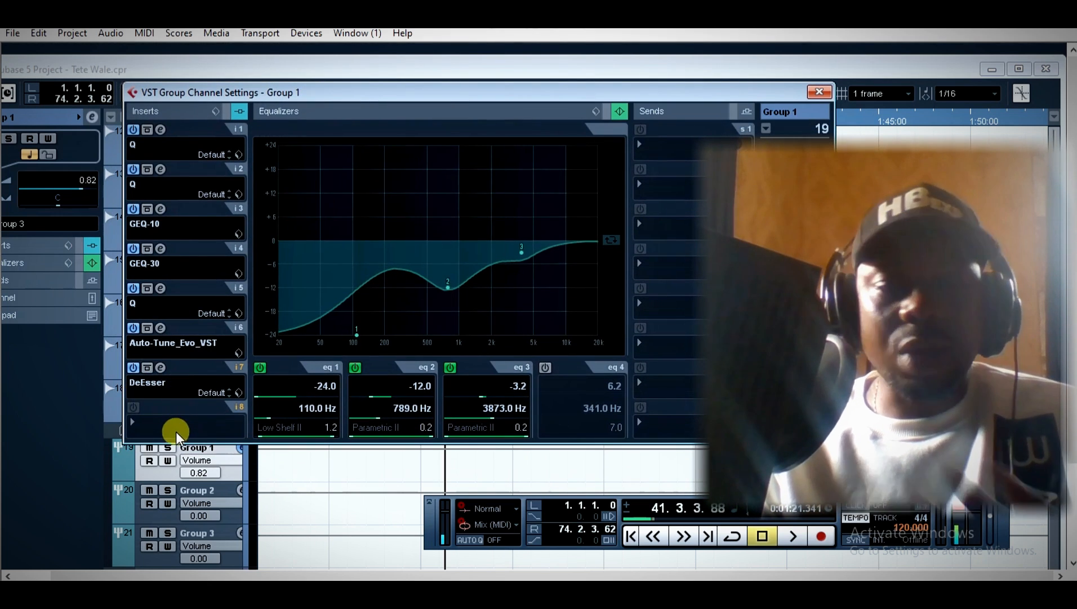
pyautogui.click(150, 425)
pyautogui.moveTo(277, 150)
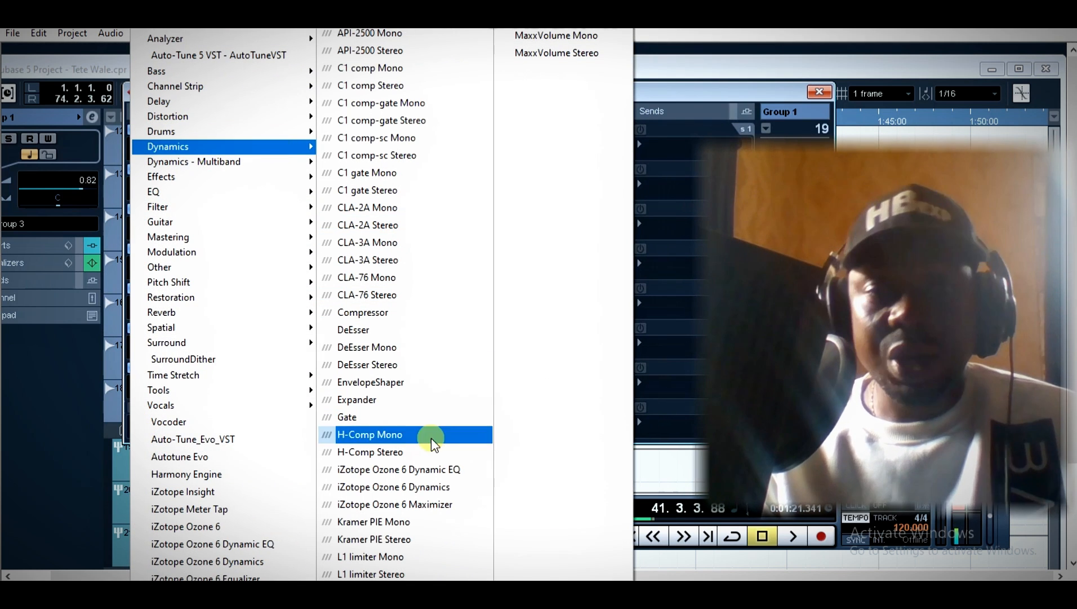
pyautogui.click(387, 312)
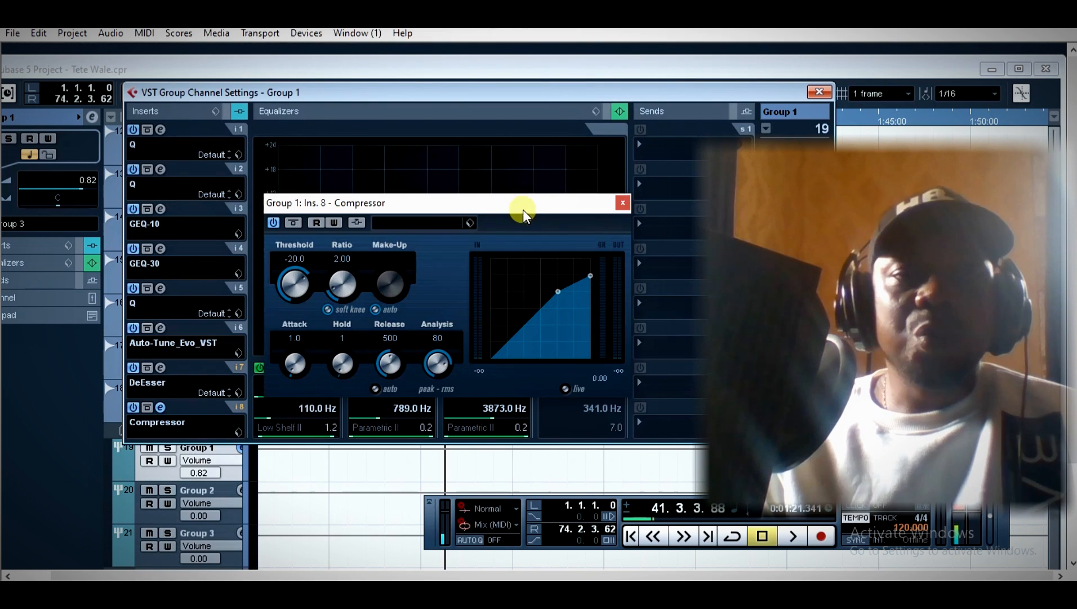
pyautogui.moveTo(511, 203); pyautogui.dragTo(480, 191)
# - Sweep the compressor's threshold between 0.0 and -60.0, ending at -10.8
pyautogui.moveTo(242, 275); pyautogui.dragTo(251, 260)
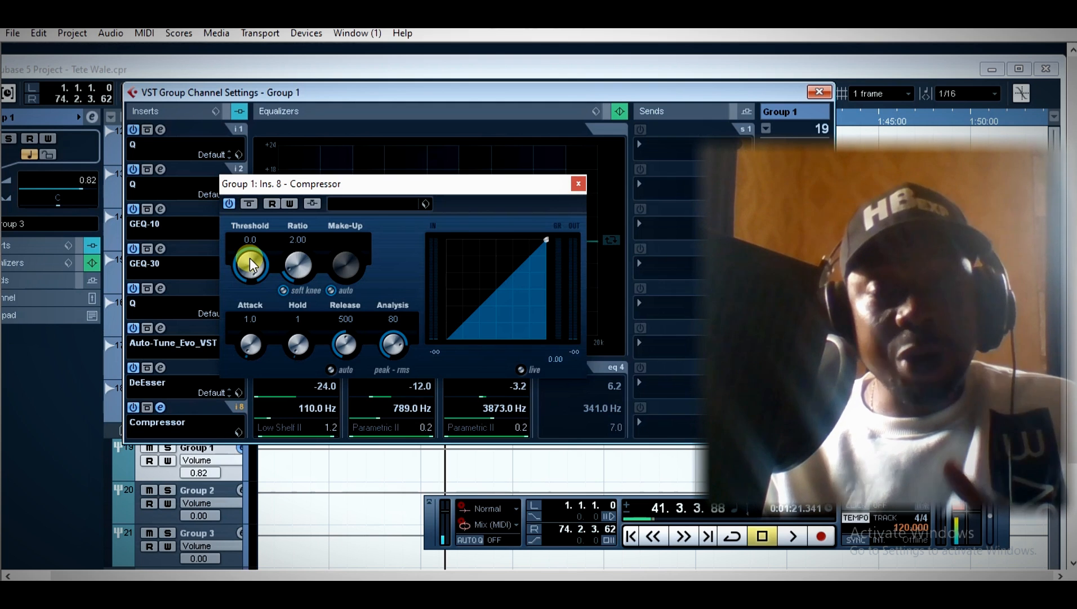
pyautogui.moveTo(251, 258); pyautogui.dragTo(230, 417)
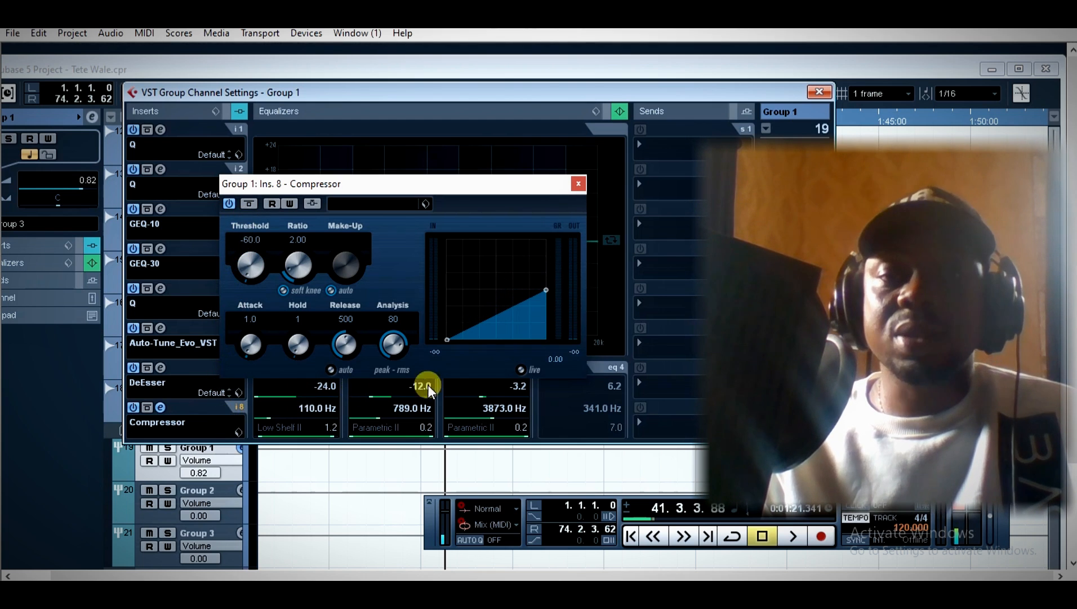
pyautogui.moveTo(242, 275); pyautogui.dragTo(262, 126)
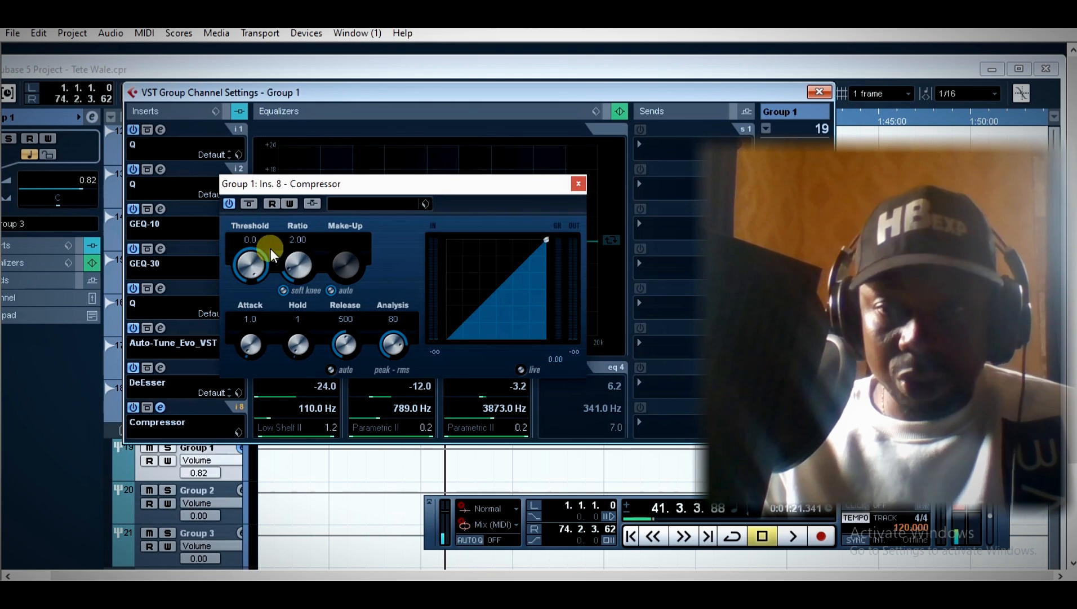
pyautogui.moveTo(252, 256); pyautogui.dragTo(246, 275)
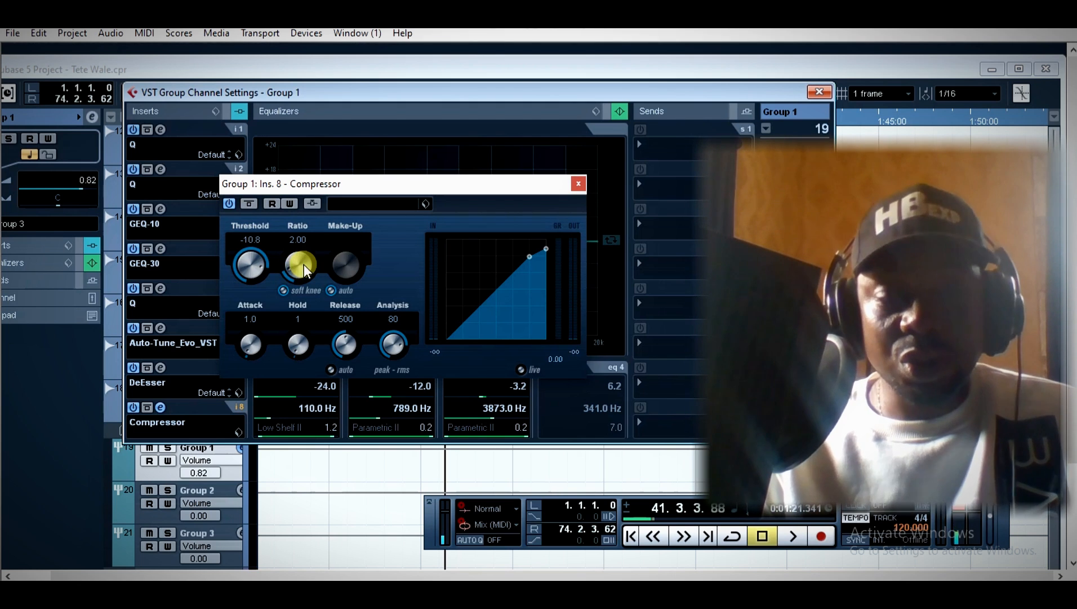
# - Set the compressor's ratio to 2.28 and its threshold to -22.2
pyautogui.moveTo(300, 265); pyautogui.dragTo(302, 224)
pyautogui.moveTo(249, 260); pyautogui.dragTo(285, 306)
pyautogui.moveTo(246, 253); pyautogui.dragTo(245, 274)
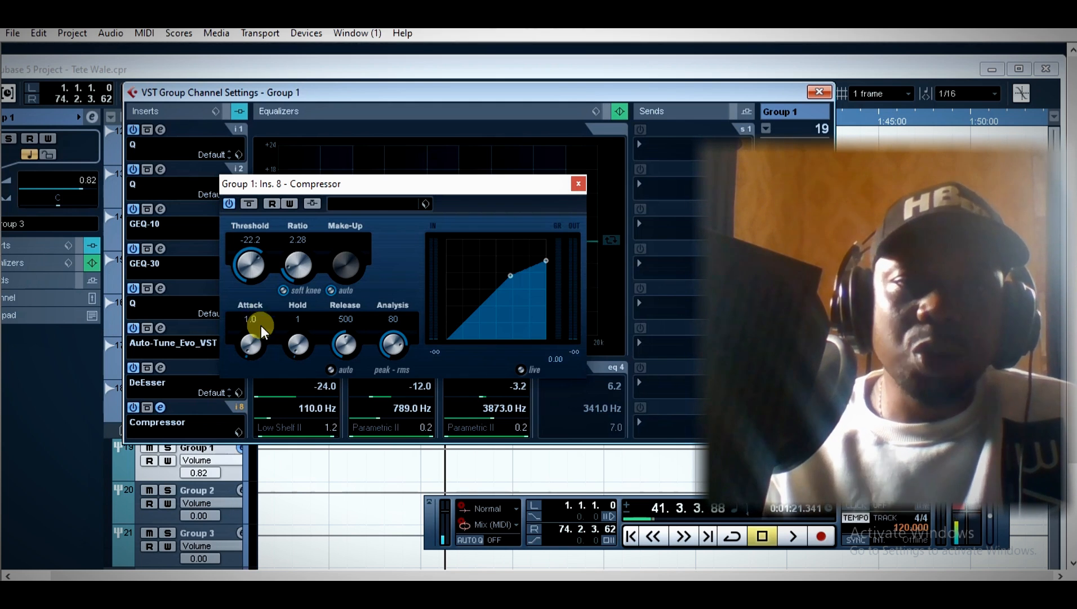
# - Raise the compressor's release to 1000, and bring it back down to 490
pyautogui.moveTo(340, 347)
pyautogui.mouseDown()
pyautogui.moveTo(346, 416)
pyautogui.moveTo(341, 345)
pyautogui.mouseUp()
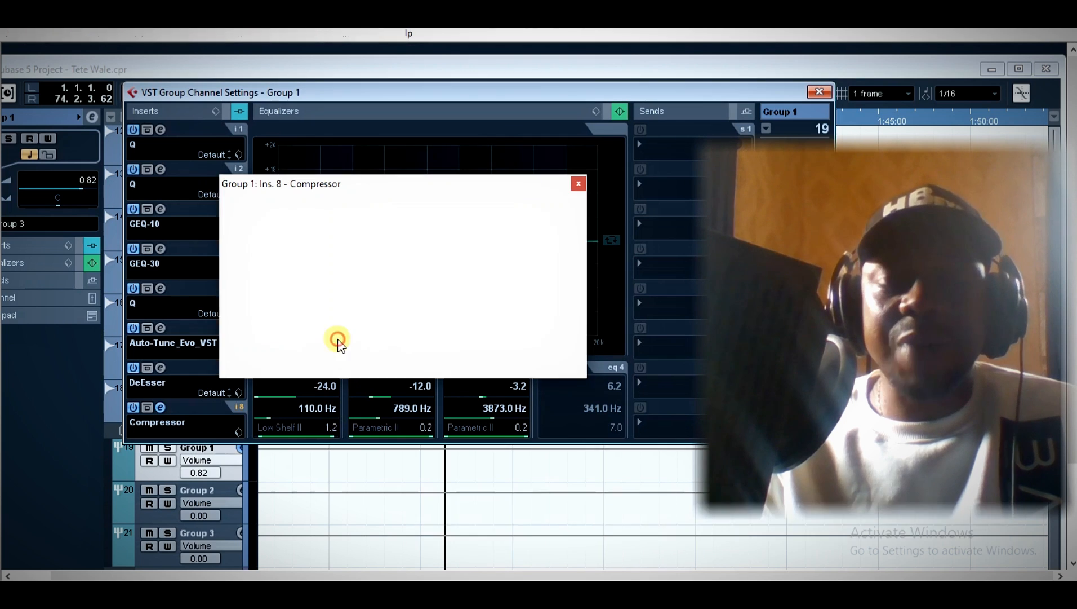
pyautogui.moveTo(341, 345); pyautogui.dragTo(352, 281)
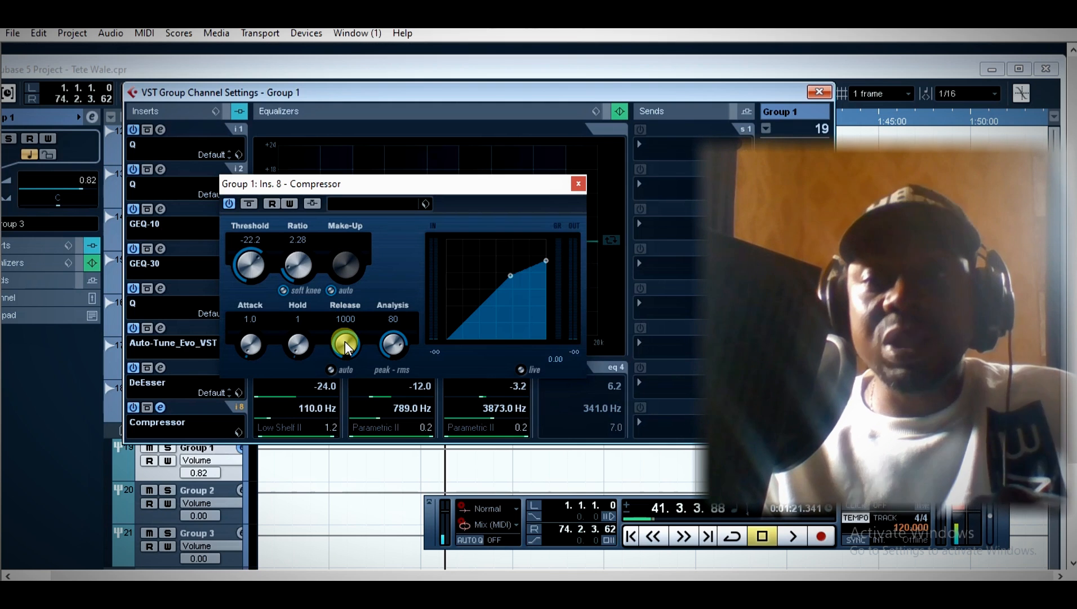
pyautogui.moveTo(345, 341); pyautogui.dragTo(337, 414)
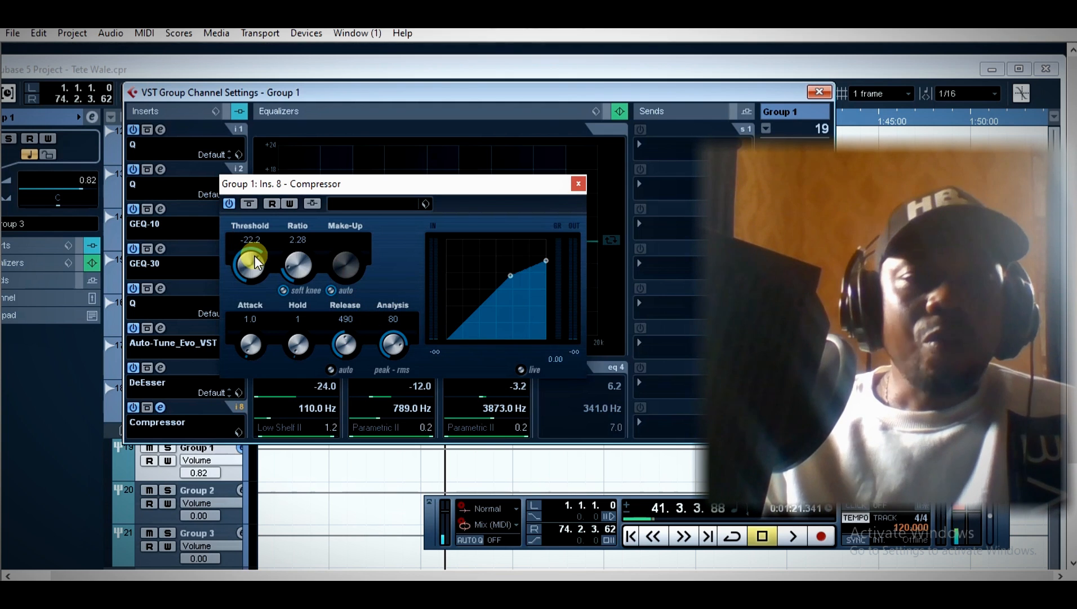
# - Lower the threshold to -60.0, turn off automatic make-up gain and play a short section of the vocals
pyautogui.moveTo(253, 257); pyautogui.dragTo(243, 365)
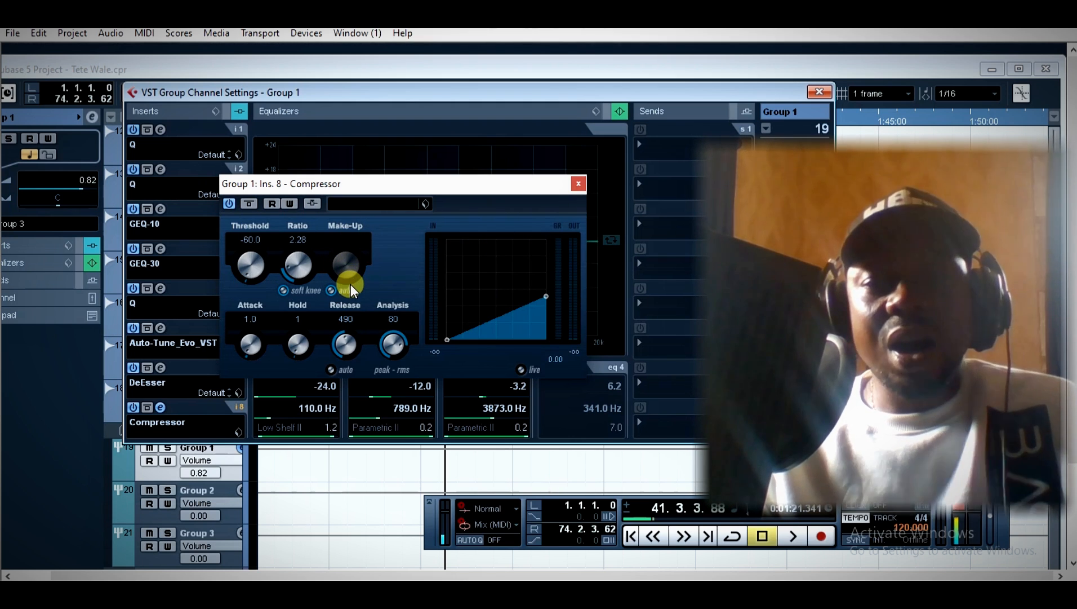
pyautogui.click(334, 293)
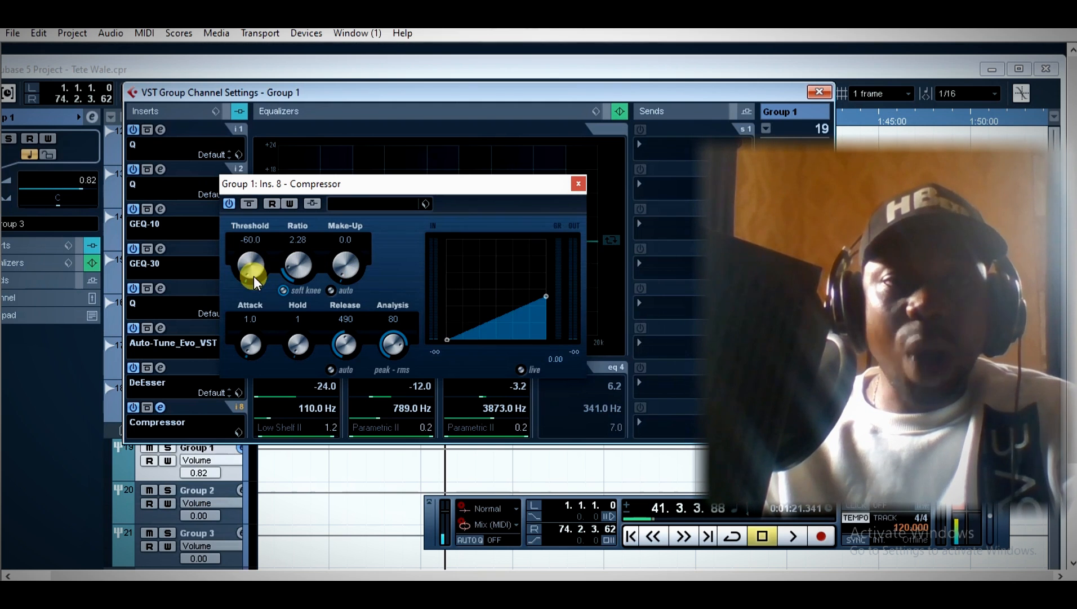
pyautogui.press('space')
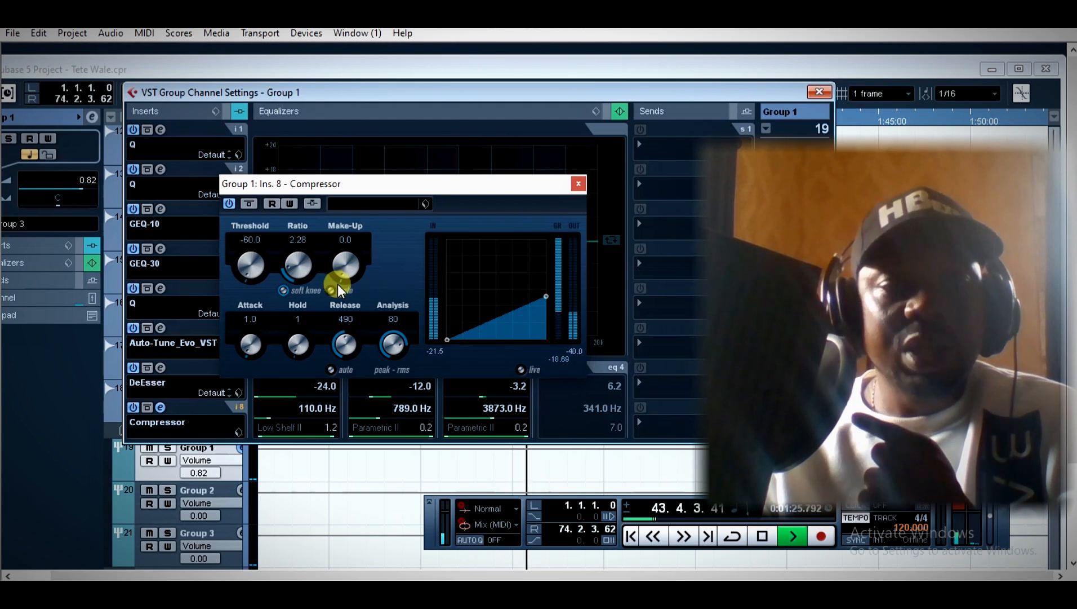
pyautogui.press('space')
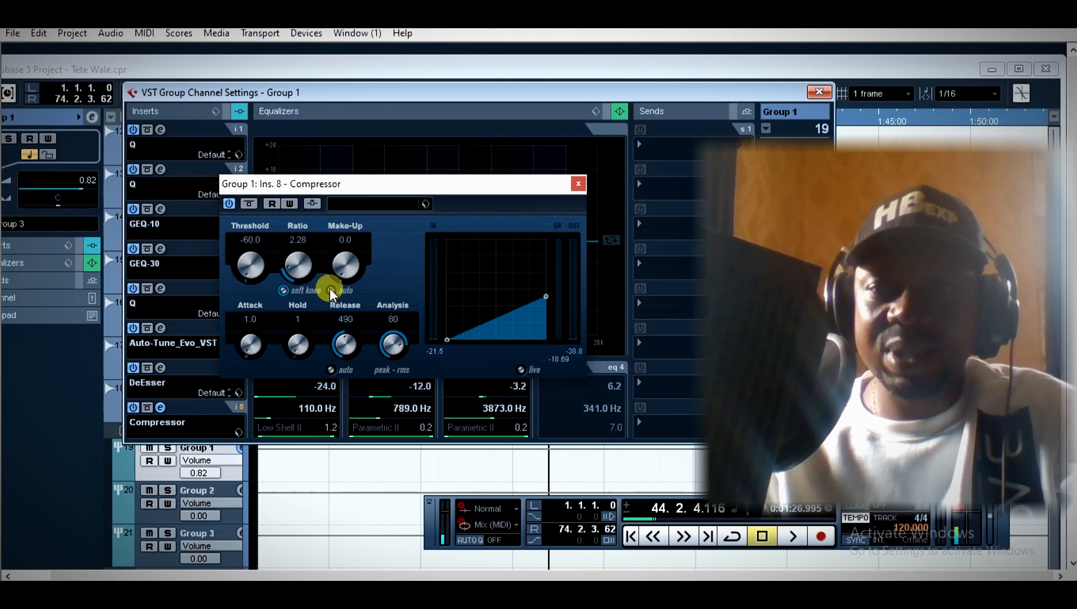
# - Compare automatic make-up gain on and off during playback, leaving it switched on with playback stopped
pyautogui.click(331, 290)
pyautogui.press('space')
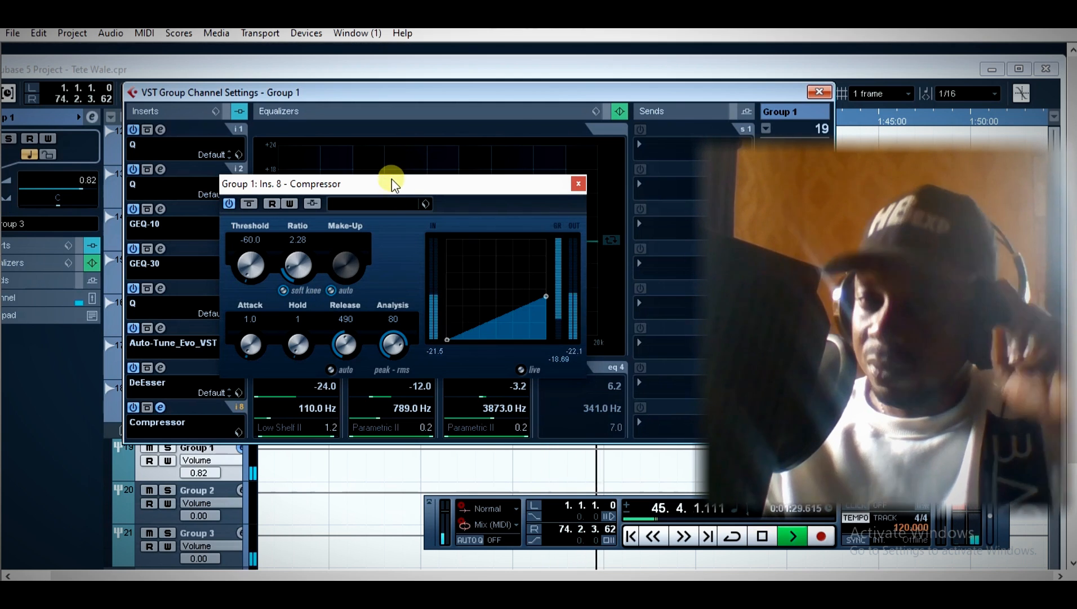
pyautogui.click(331, 289)
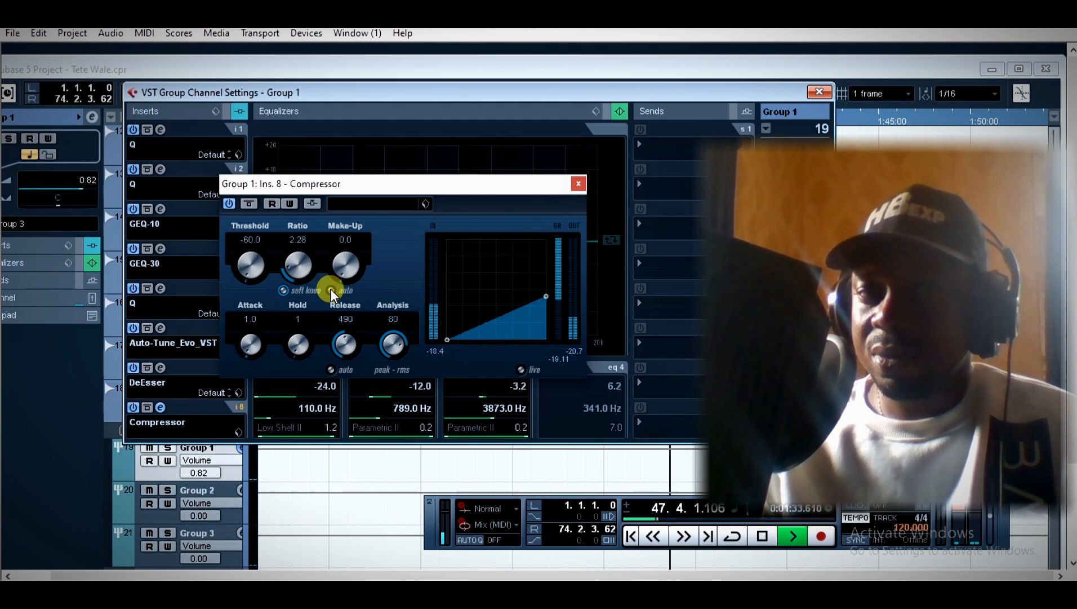
pyautogui.click(332, 289)
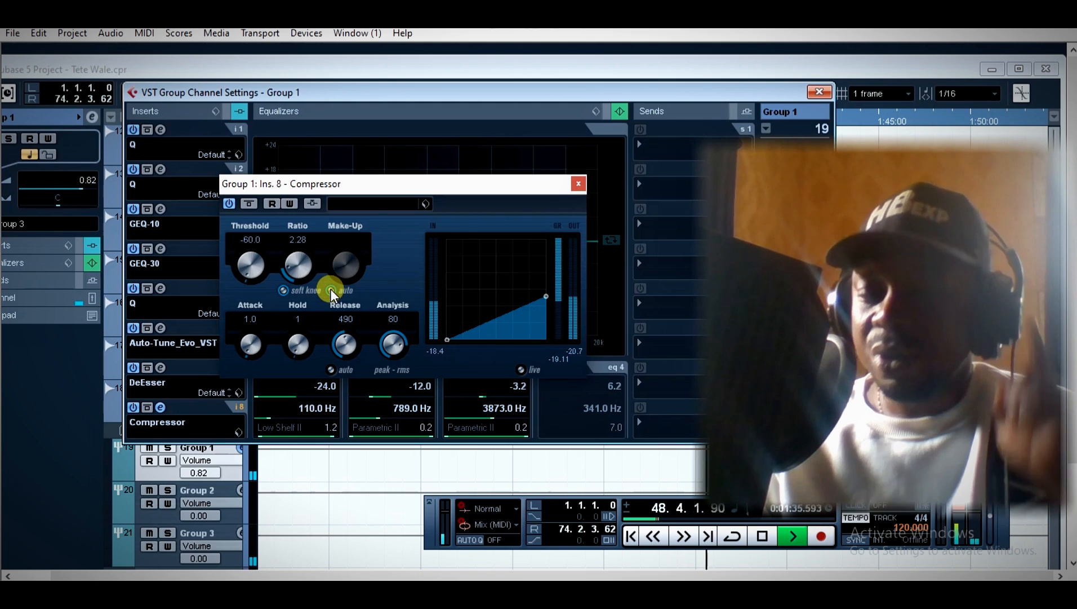
pyautogui.press('space')
pyautogui.click(331, 289)
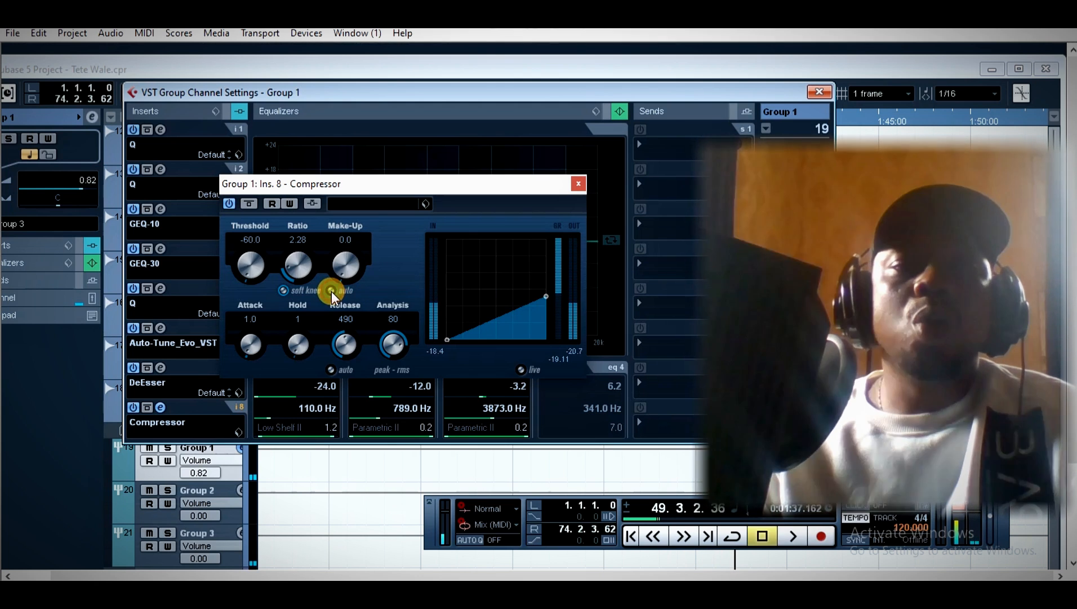
pyautogui.click(331, 289)
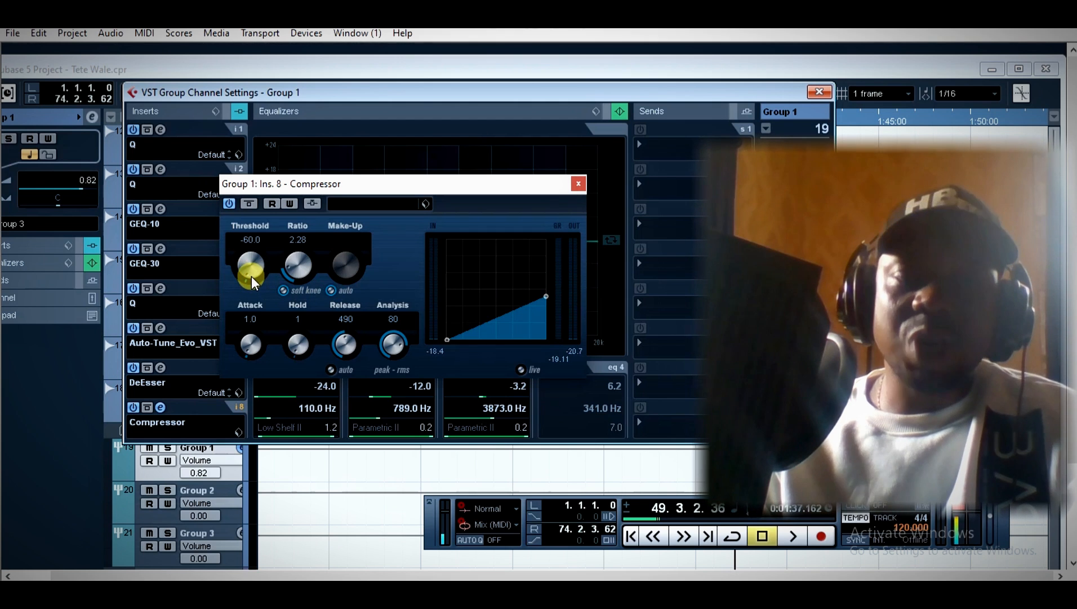
# - Set the compressor's threshold to -31.2 and close the Group 1 channel settings window, keeping the compressor open
pyautogui.moveTo(251, 276); pyautogui.dragTo(246, 189)
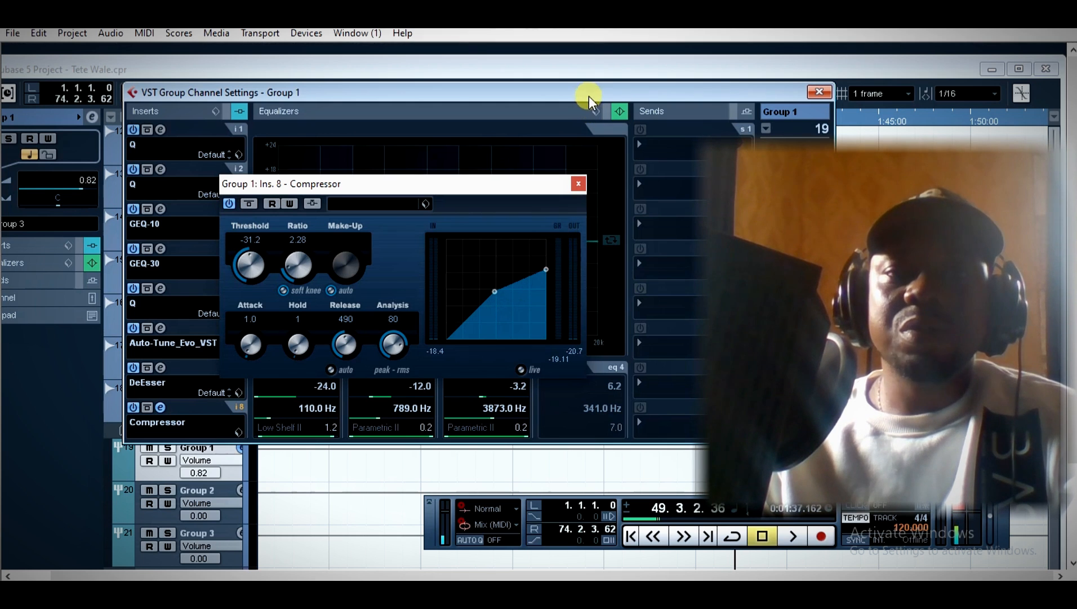
pyautogui.moveTo(589, 101); pyautogui.dragTo(540, 362)
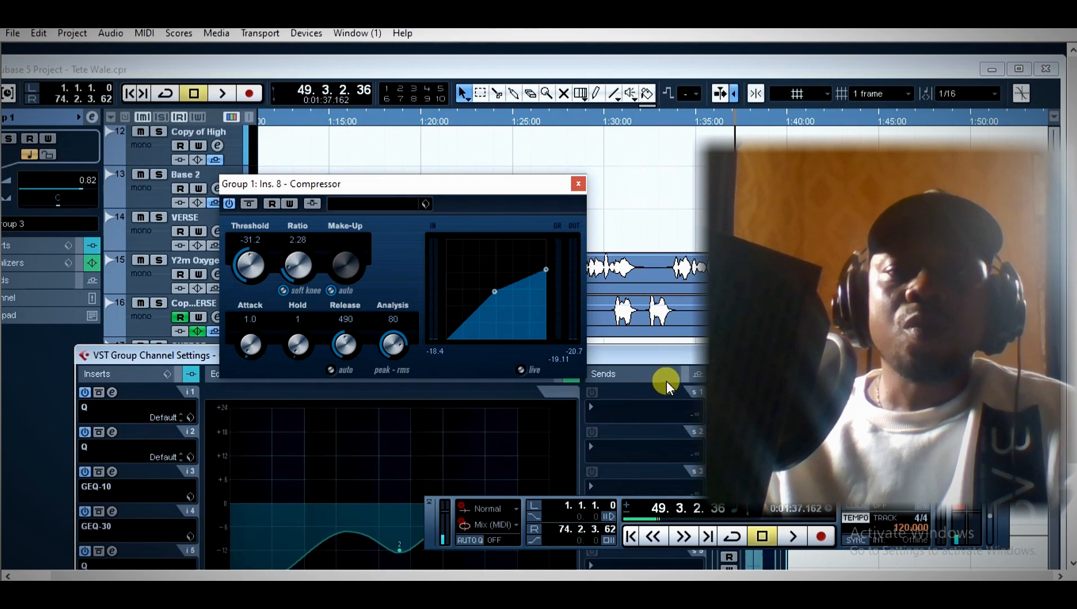
pyautogui.moveTo(650, 351); pyautogui.dragTo(483, 386)
pyautogui.click(617, 390)
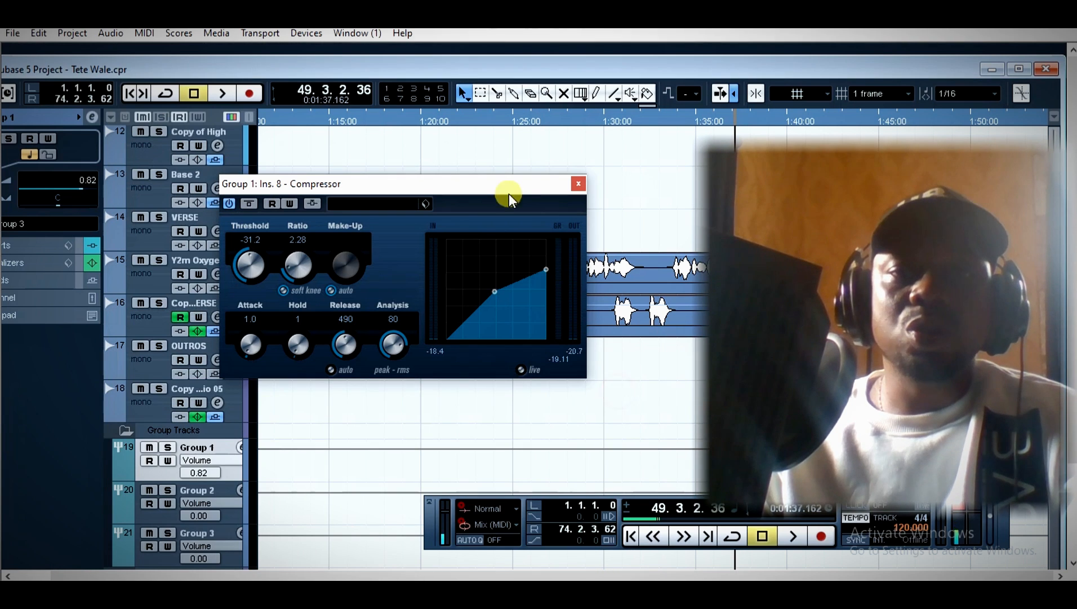
# - Place the playback cursor at about 1:16, just before the first verse clip, and reset the compressor's gain reduction readout
pyautogui.moveTo(493, 194); pyautogui.dragTo(491, 303)
pyautogui.click(348, 125)
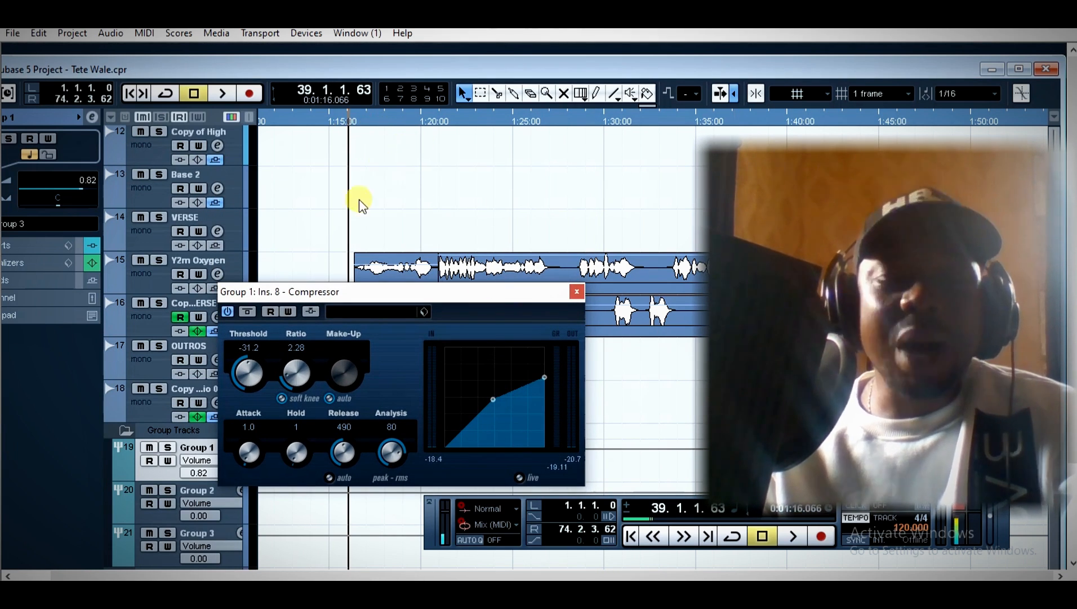
pyautogui.moveTo(444, 293); pyautogui.dragTo(417, 235)
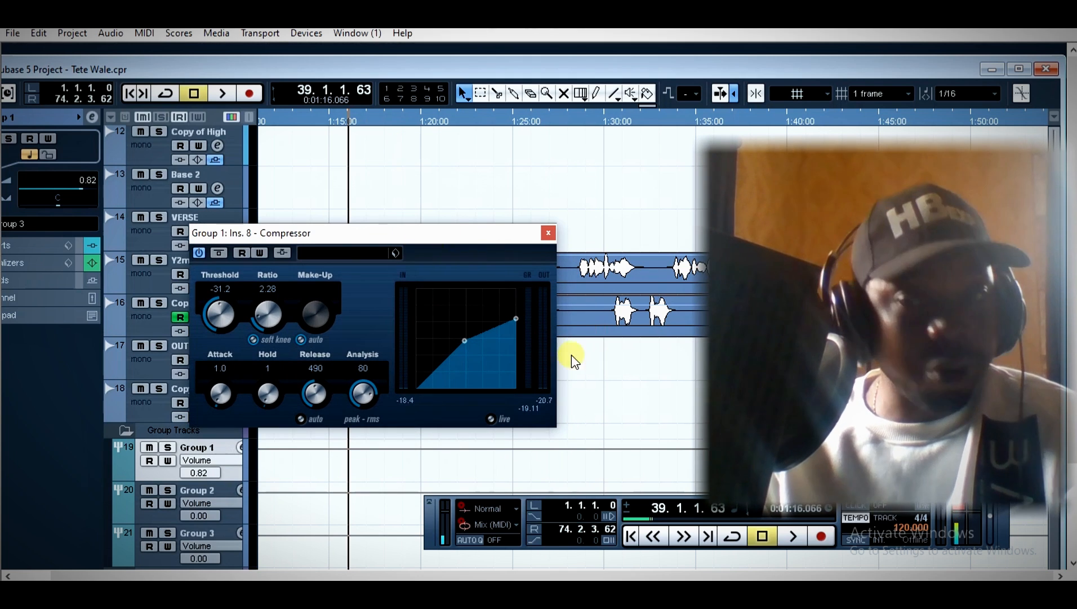
pyautogui.click(524, 406)
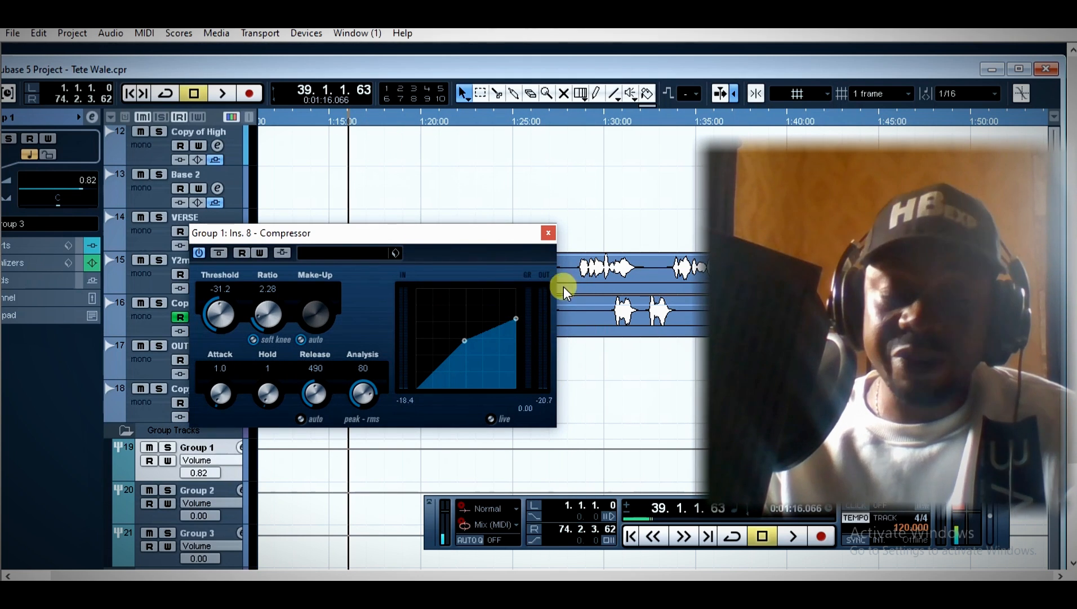
# - Set the compressor's threshold to -36.3 and play the start of the verse to check the gain reduction
pyautogui.moveTo(219, 324)
pyautogui.mouseDown()
pyautogui.moveTo(206, 333)
pyautogui.moveTo(204, 322)
pyautogui.mouseUp()
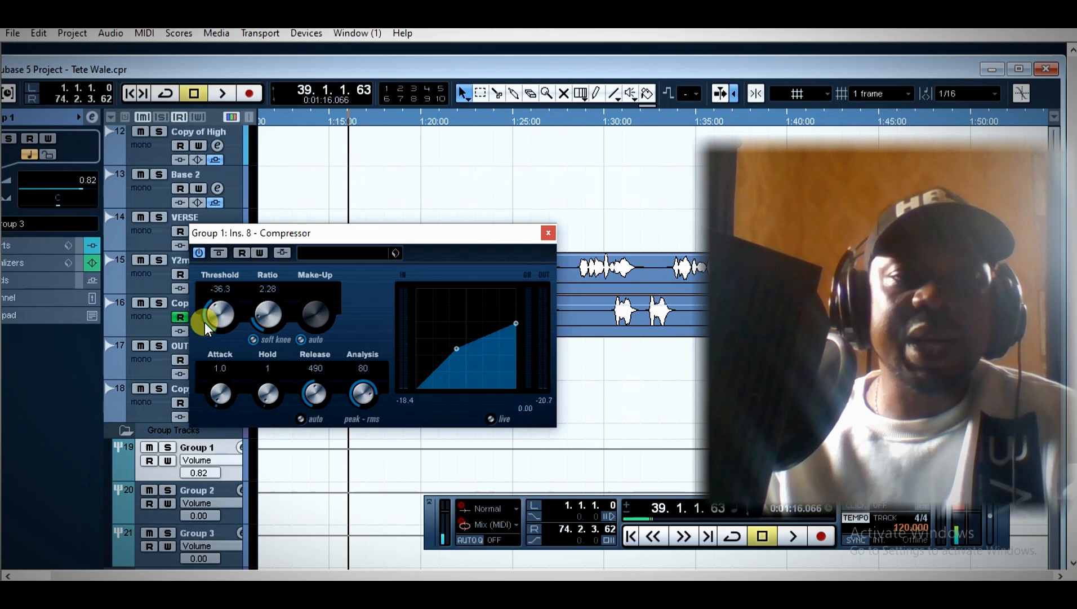
pyautogui.press('space')
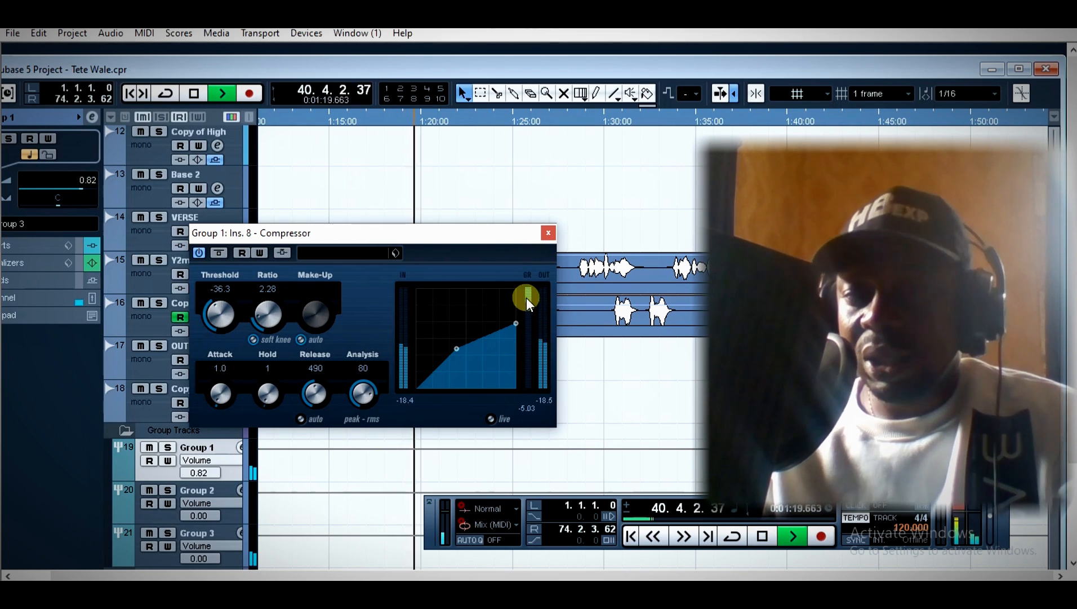
pyautogui.press('space')
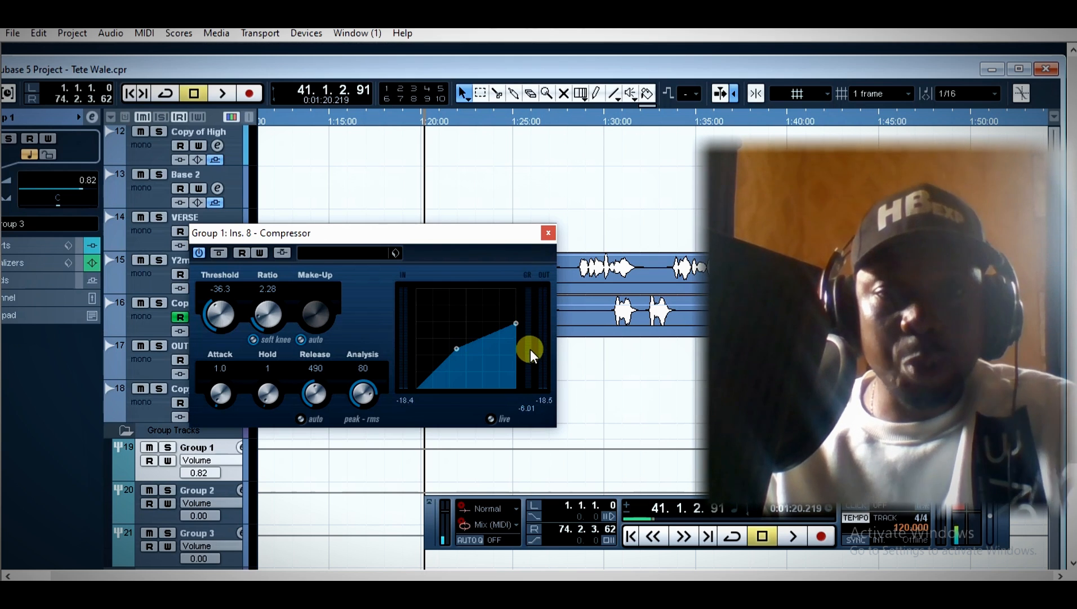
# - Raise the threshold to -23.1, resume playback and lower it gradually to -36.9 while listening
pyautogui.moveTo(223, 313); pyautogui.dragTo(226, 281)
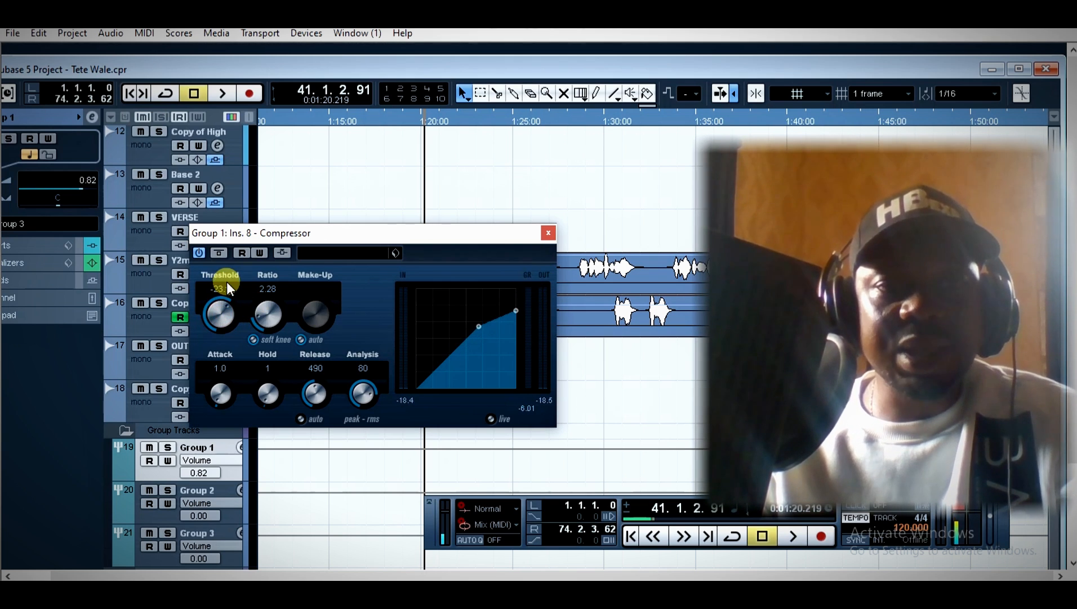
pyautogui.press('space')
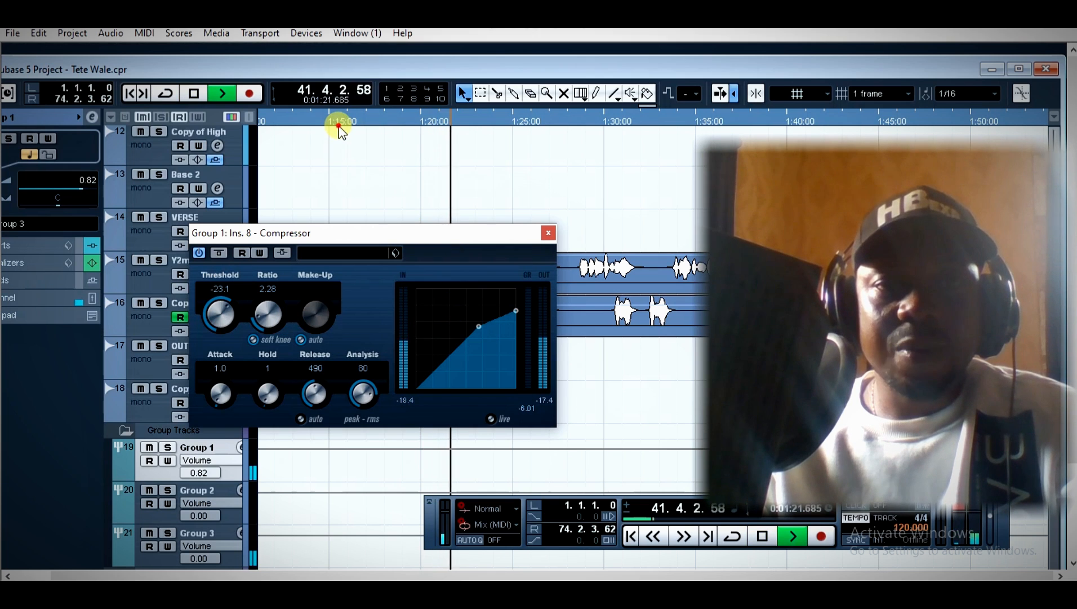
pyautogui.moveTo(225, 306); pyautogui.dragTo(221, 310)
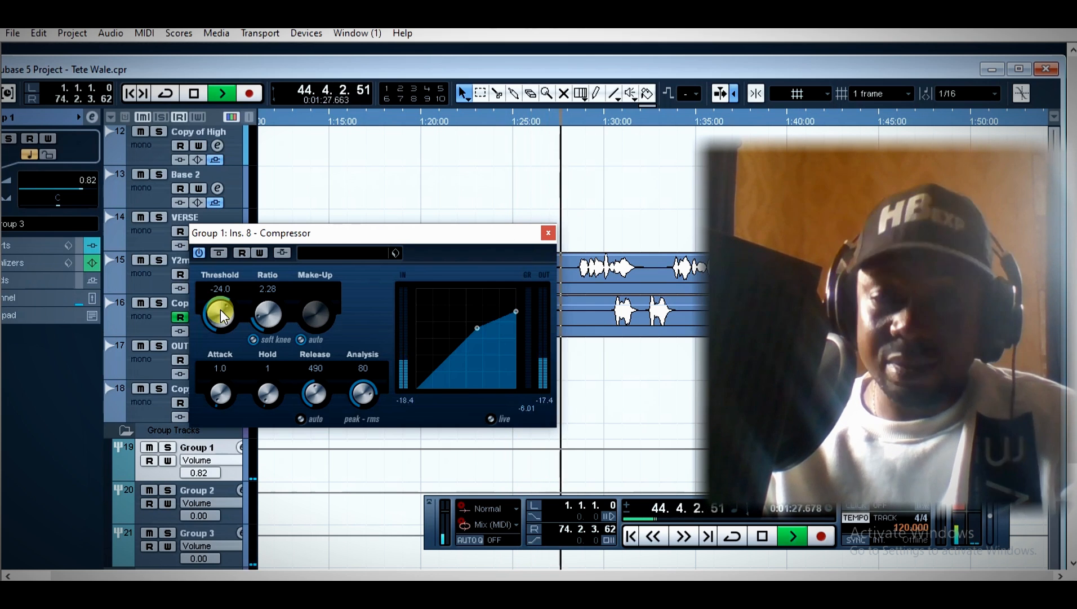
pyautogui.moveTo(220, 311); pyautogui.dragTo(221, 322)
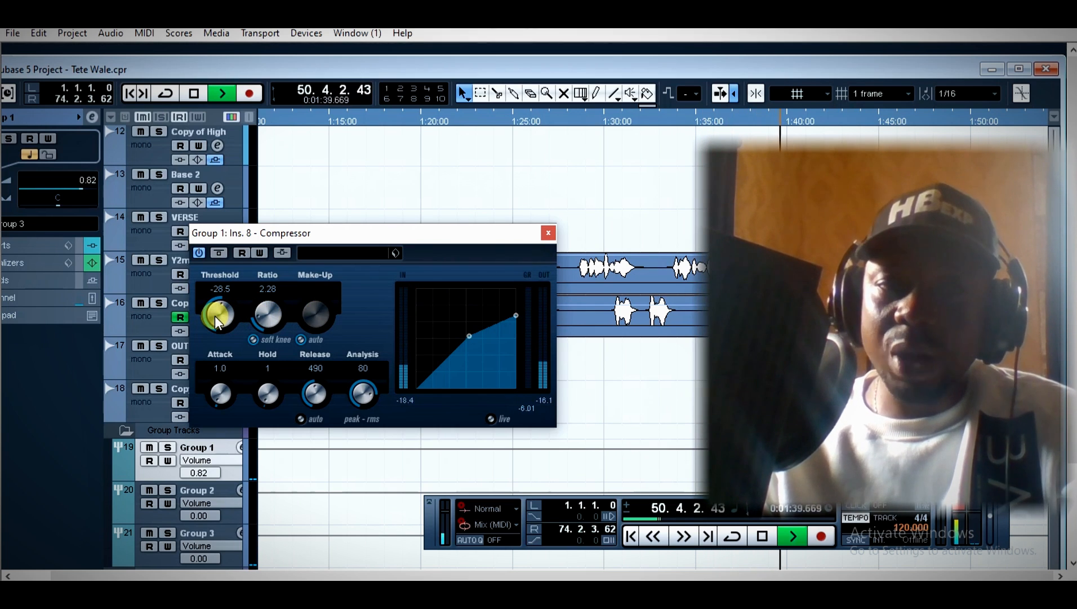
pyautogui.moveTo(215, 316); pyautogui.dragTo(440, 332)
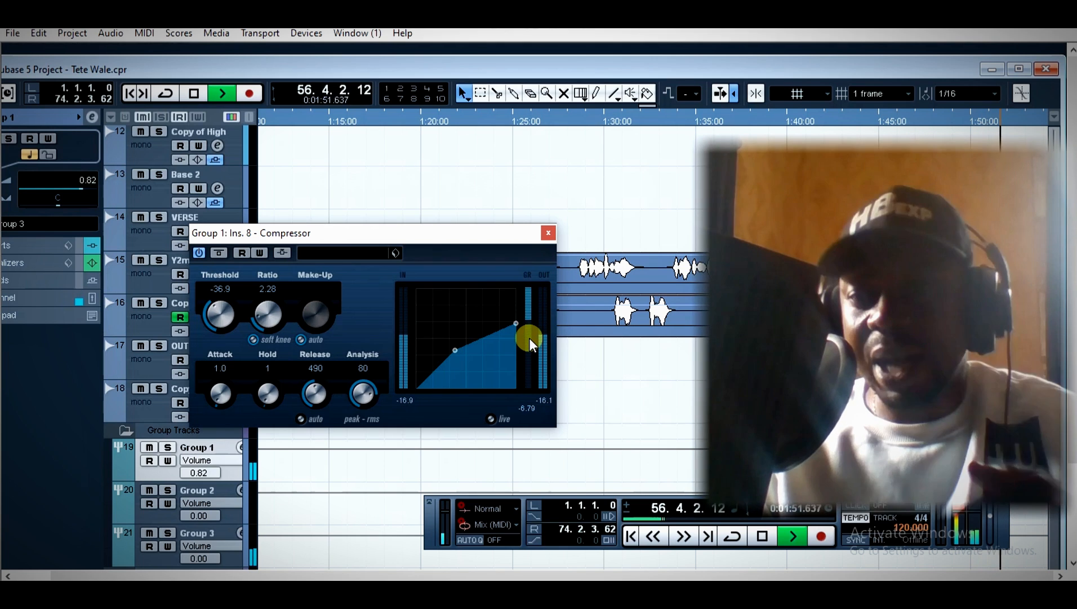
# - Stop playback, place the cursor at about 1:18 and replay the verse to check the compressor's gain reduction
pyautogui.press('space')
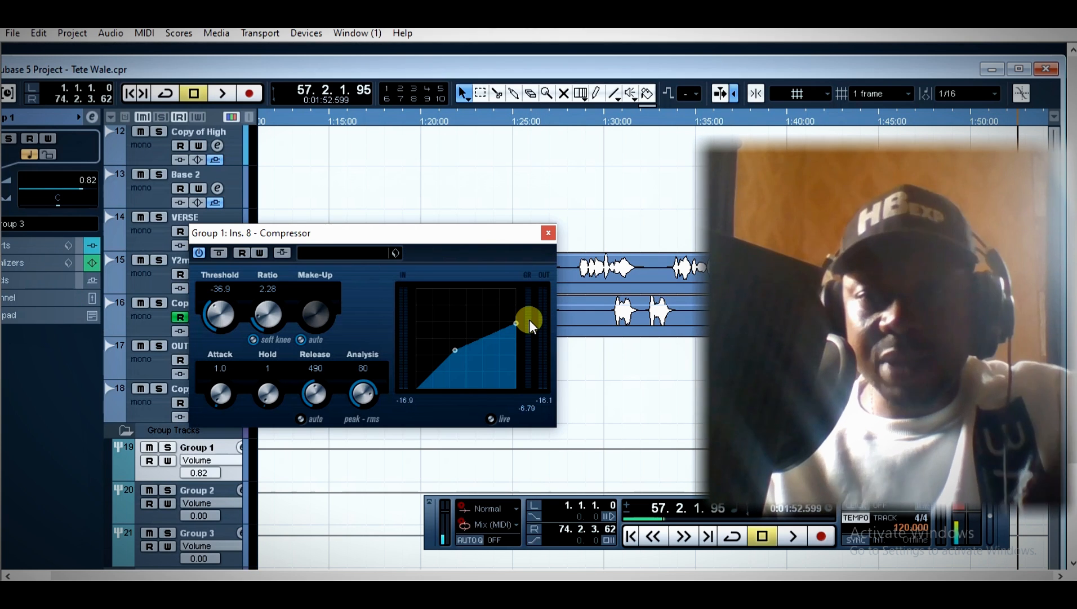
pyautogui.click(392, 117)
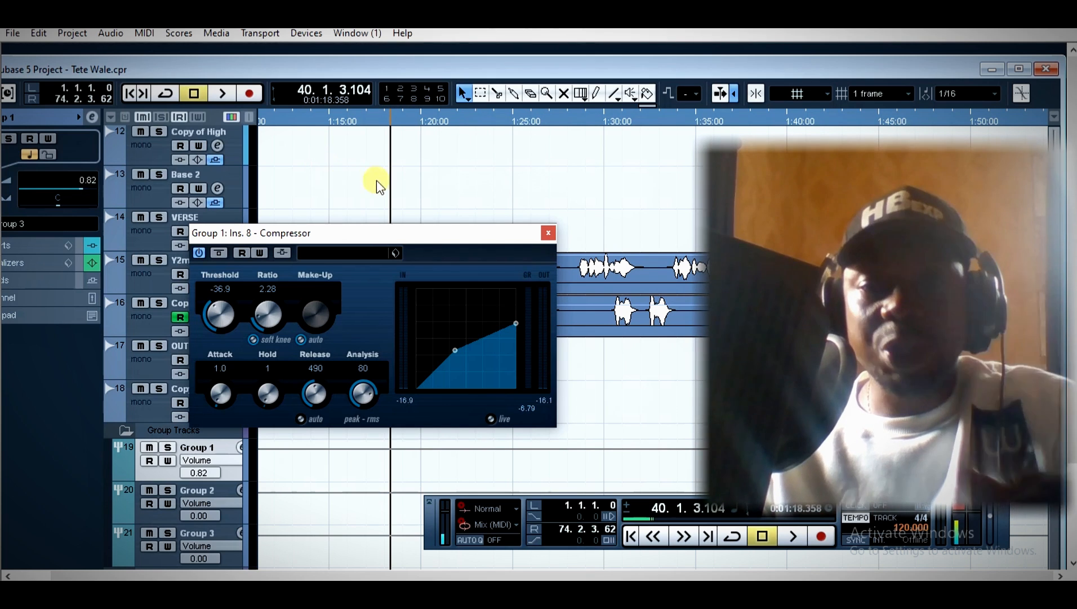
pyautogui.press('space')
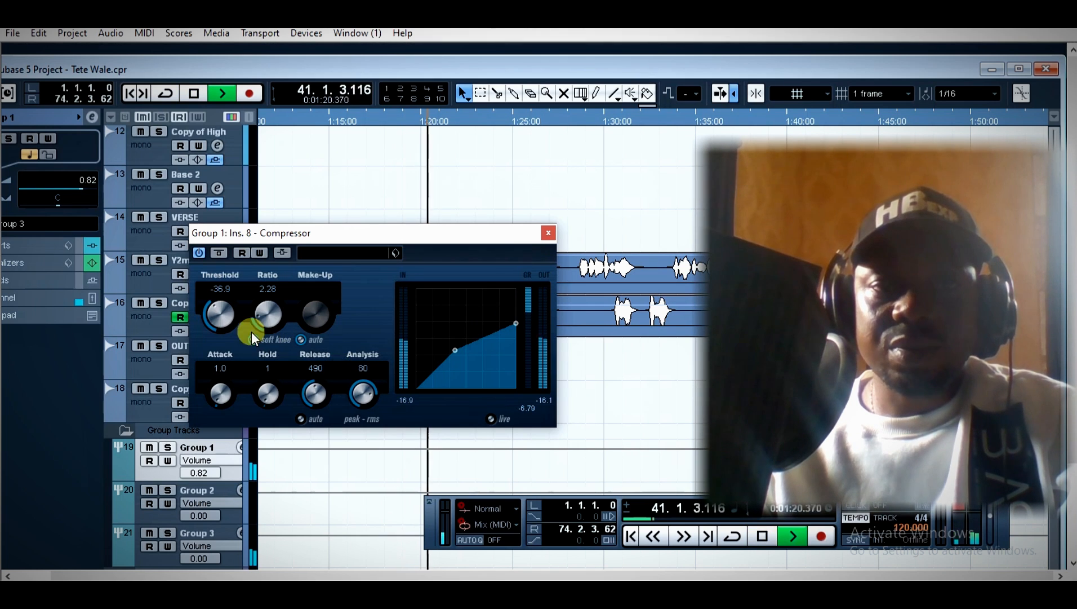
# - Lower the compressor's threshold to -60.0 and play the vocal from about 1:16 to hear extreme compression
pyautogui.press('space')
pyautogui.moveTo(222, 314); pyautogui.dragTo(237, 391)
pyautogui.click(345, 120)
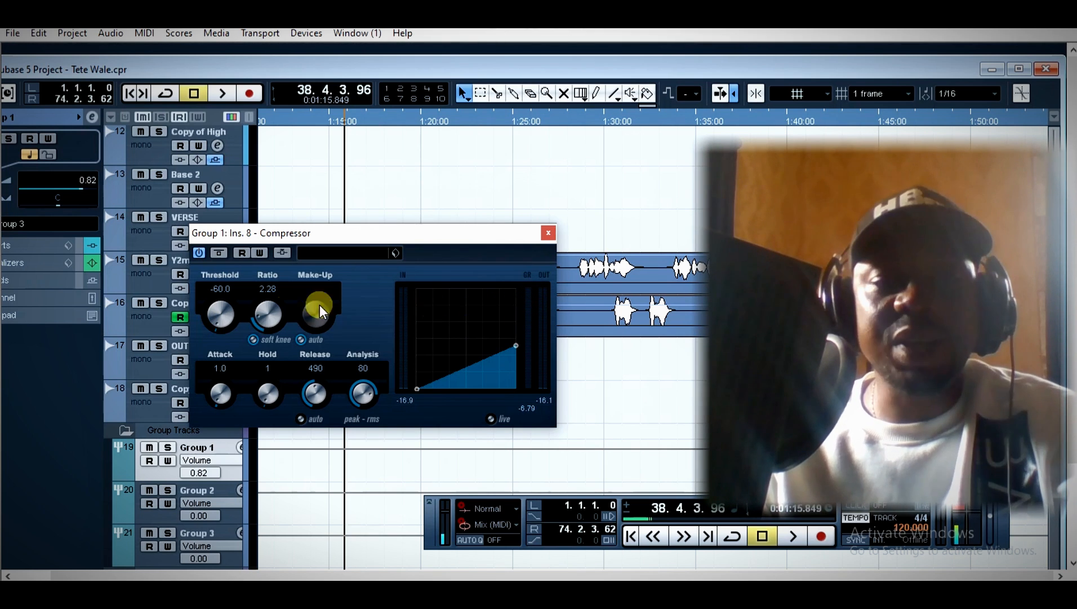
pyautogui.press('space')
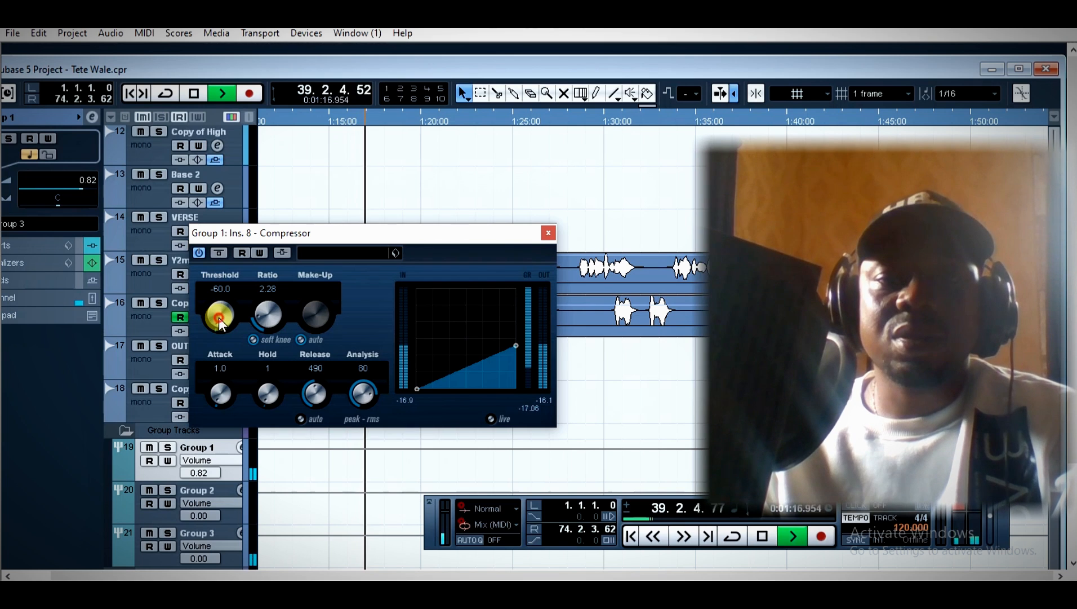
# - Raise the threshold to -33.6 while the verse plays, stop playback and enable automatic release
pyautogui.moveTo(217, 292); pyautogui.dragTo(223, 249)
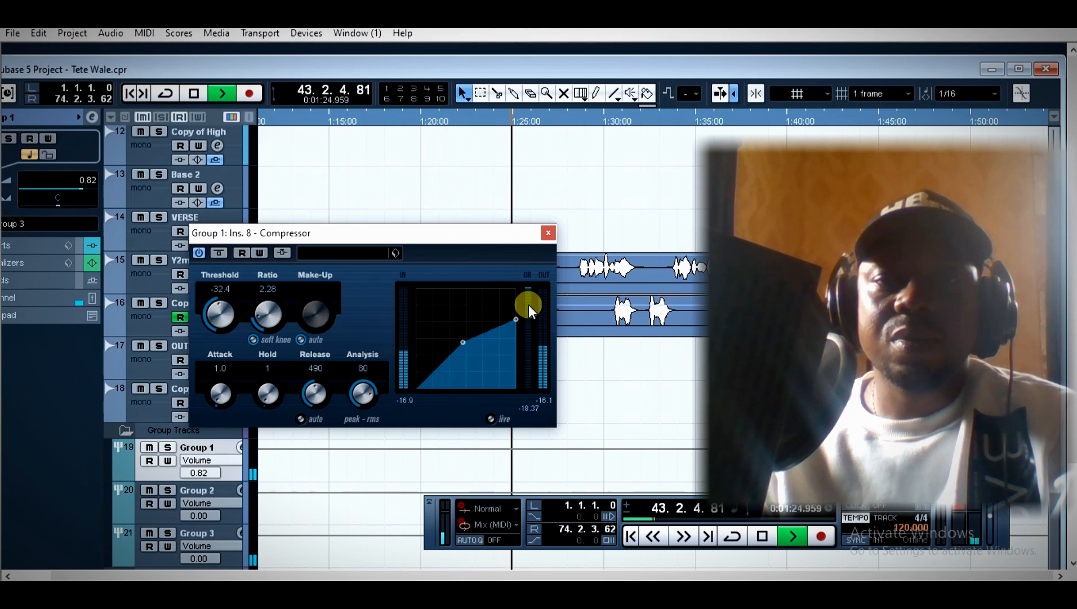
pyautogui.moveTo(220, 308); pyautogui.dragTo(242, 317)
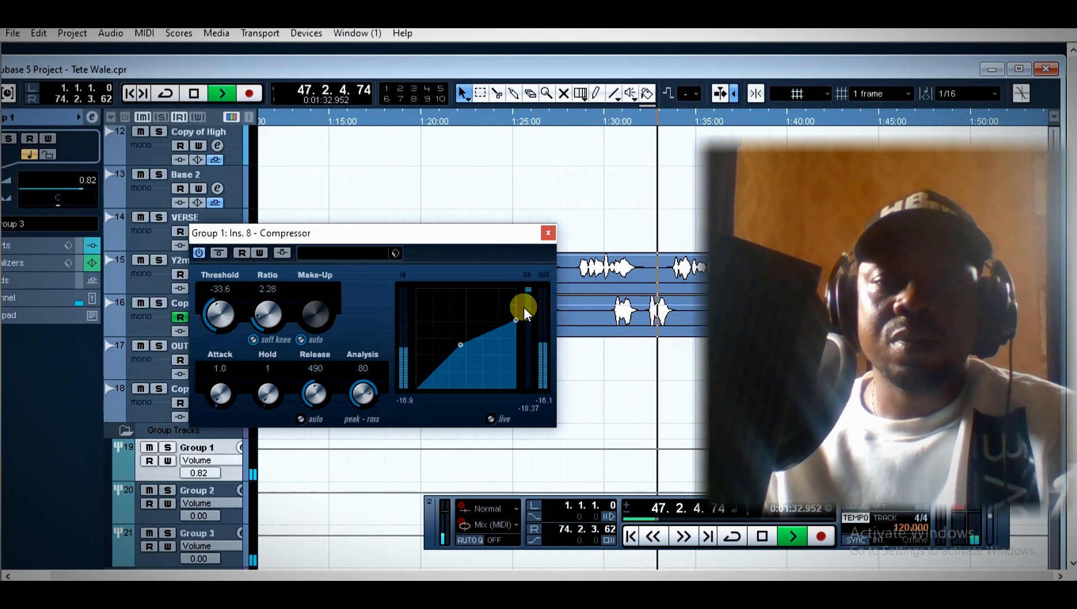
pyautogui.press('space')
pyautogui.click(300, 418)
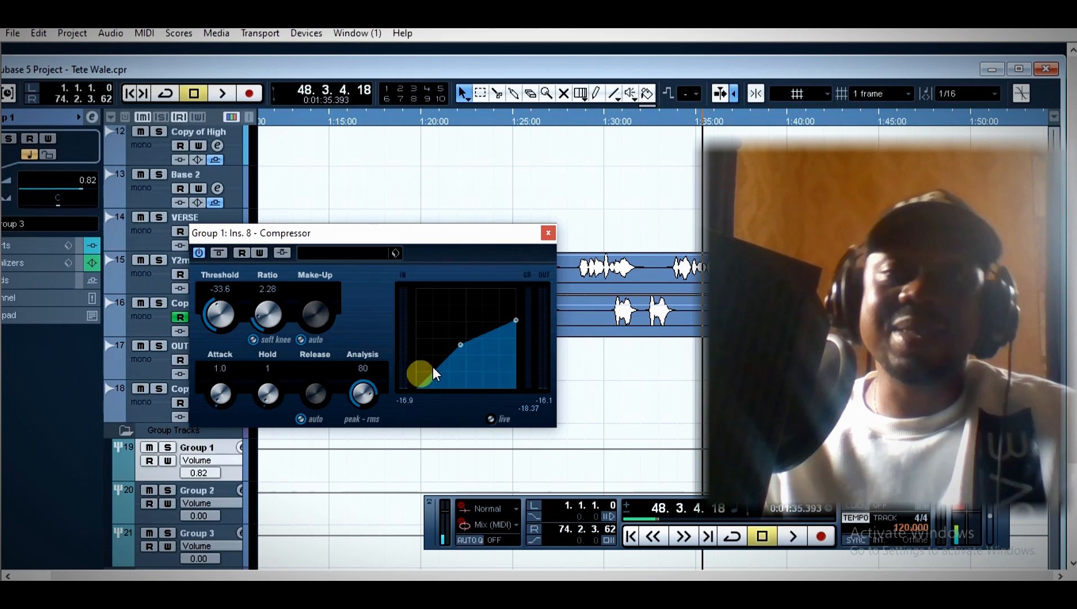
# - Replay the verse from just after 1:15, pausing at intervals to examine the gain reduction meter
pyautogui.click(342, 125)
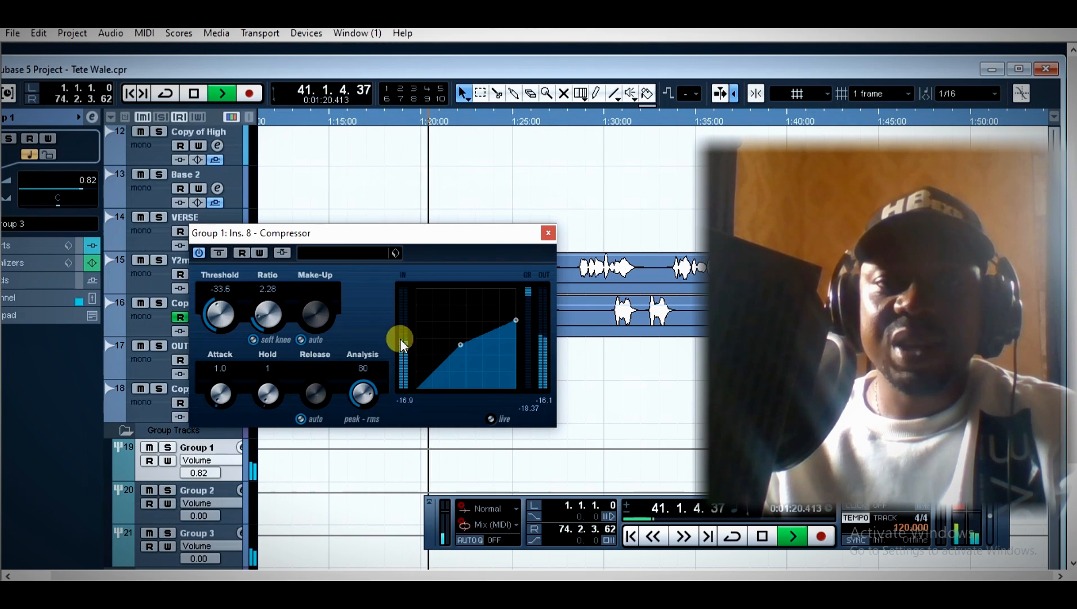
pyautogui.press('space')
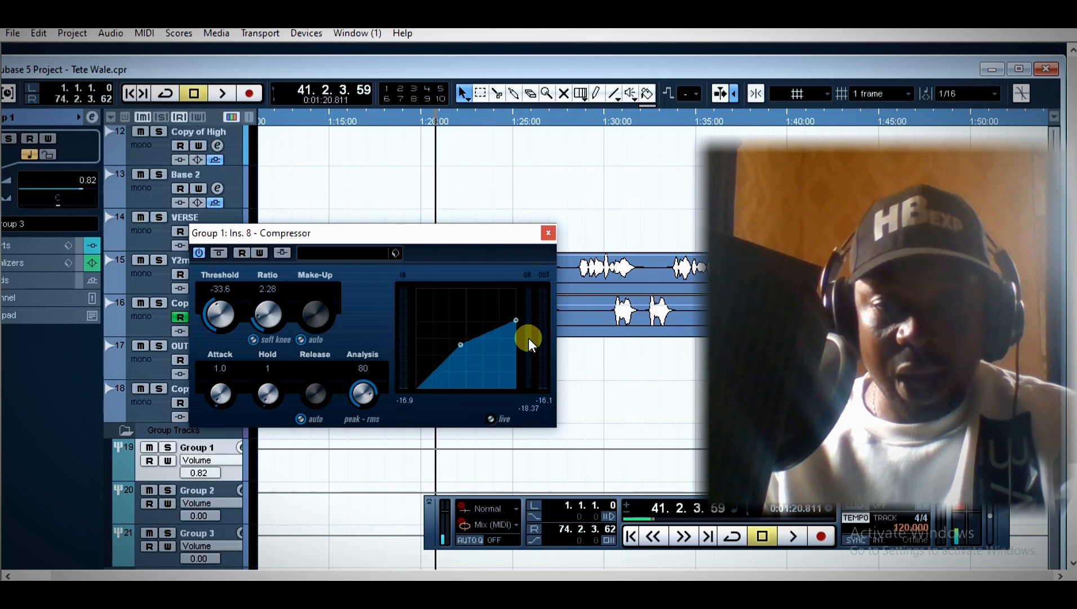
pyautogui.press('space')
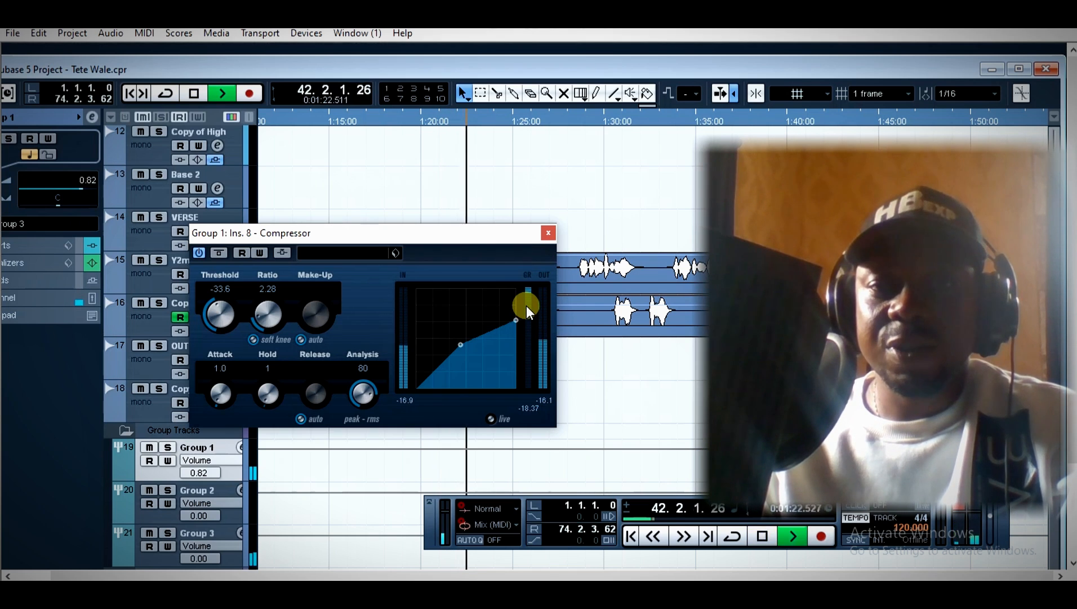
pyautogui.press('space')
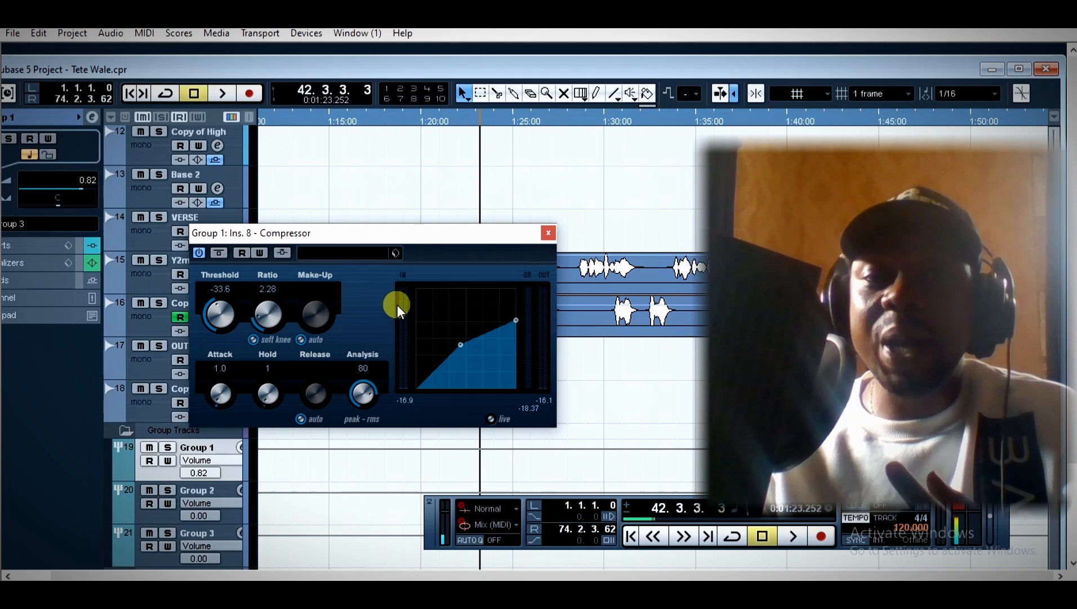
pyautogui.press('space')
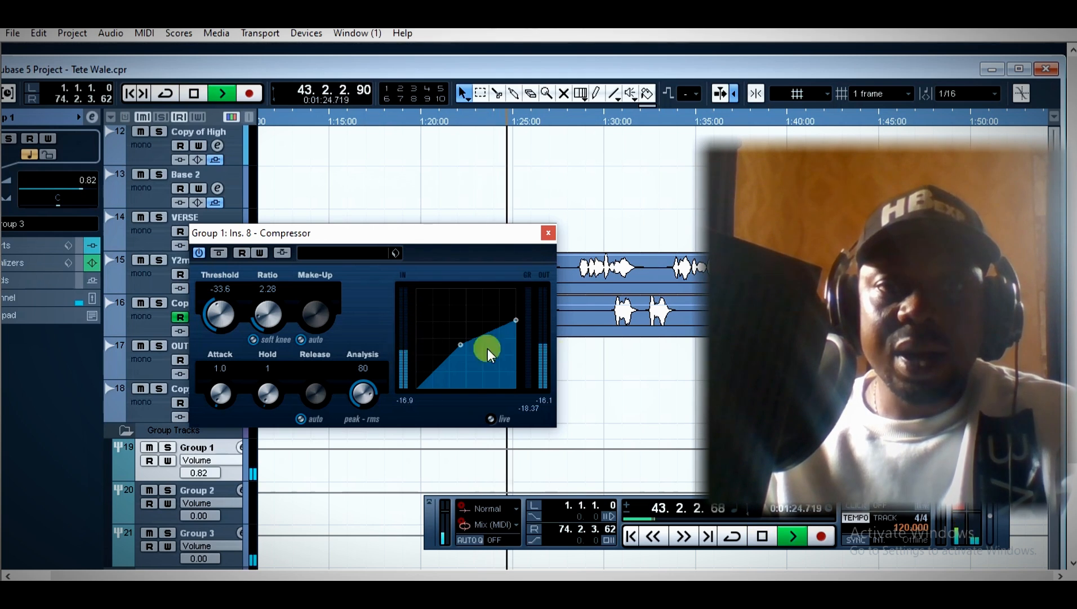
pyautogui.press('space')
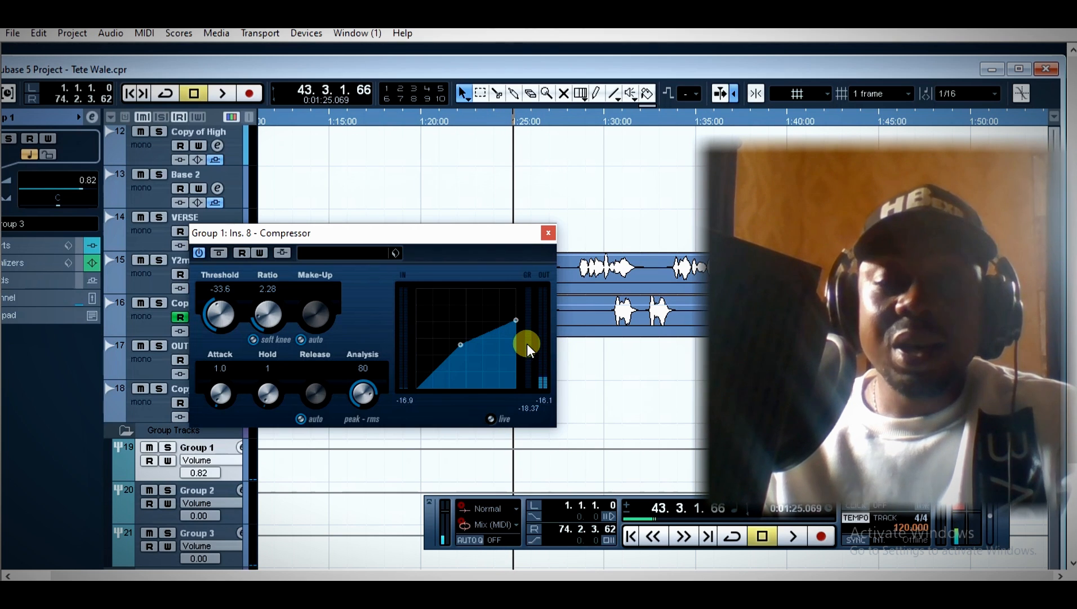
# - Drop the compressor's threshold to -60.0 and play a short passage to compare the gain reduction
pyautogui.moveTo(227, 306); pyautogui.dragTo(222, 403)
pyautogui.press('space')
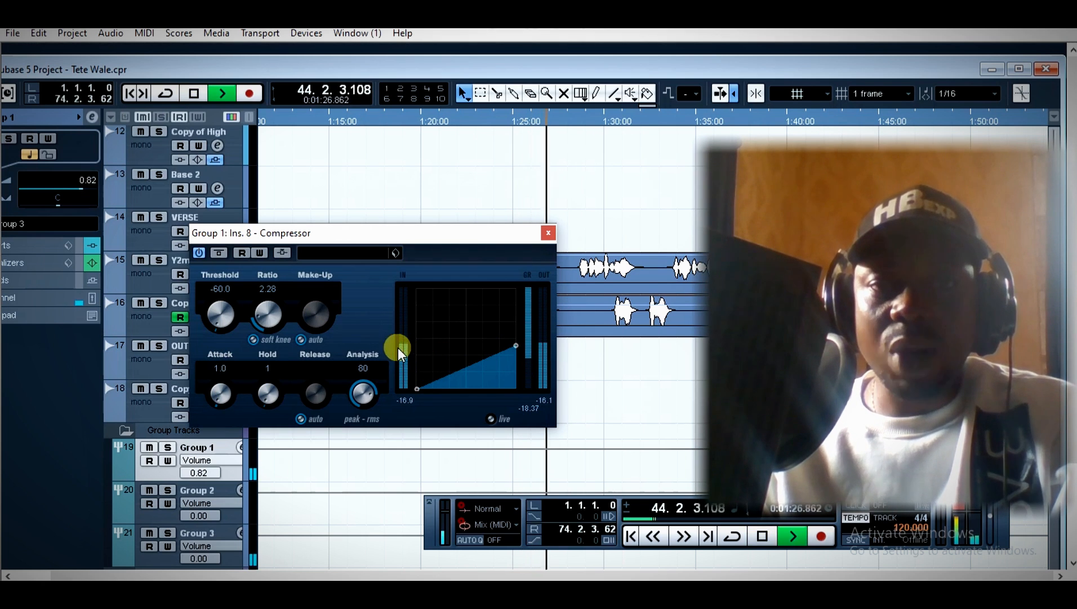
pyautogui.press('space')
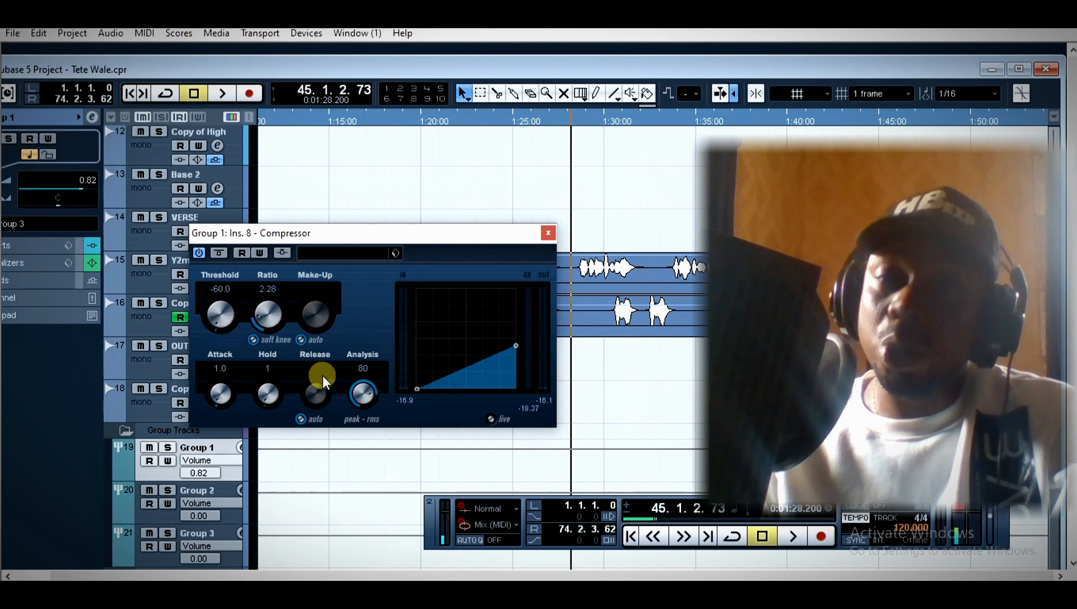
# - Raise the threshold to -37.2, audition the vocal, and adjust the threshold to -33.9 during playback
pyautogui.moveTo(242, 332); pyautogui.dragTo(228, 273)
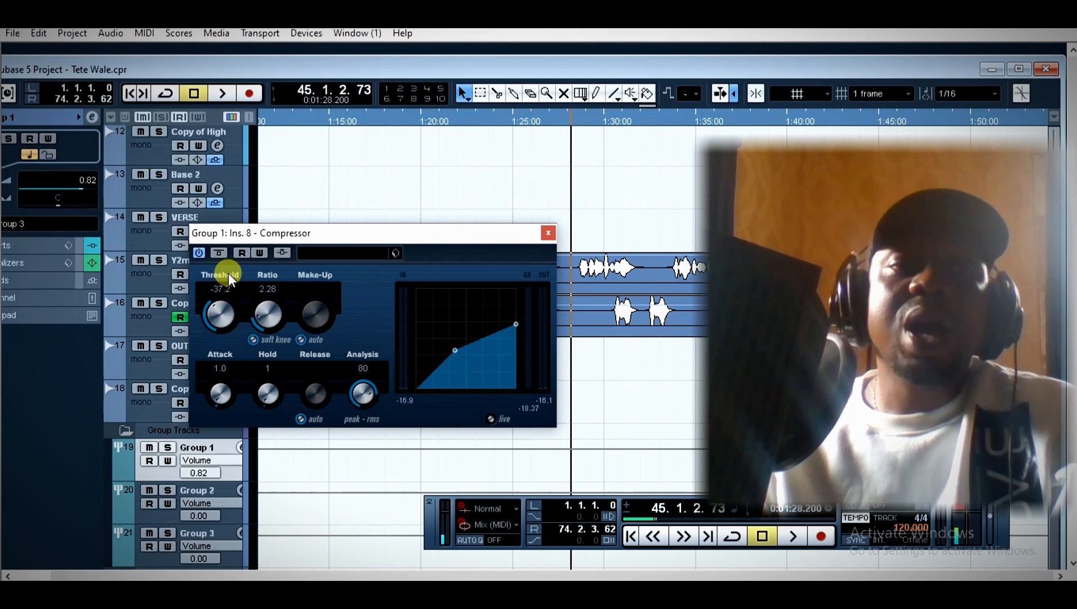
pyautogui.press('space')
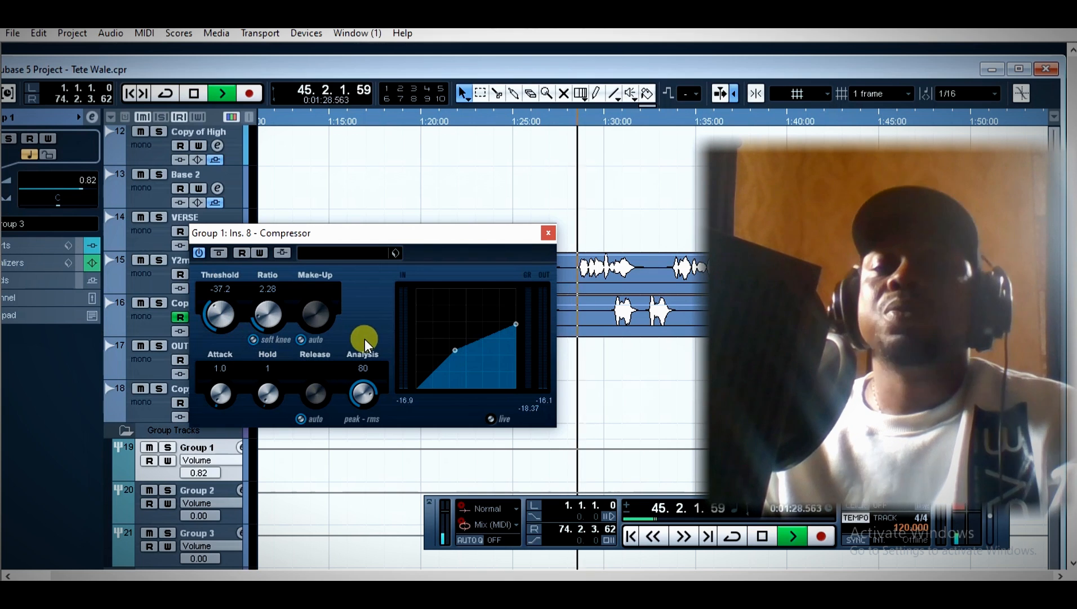
pyautogui.press('space')
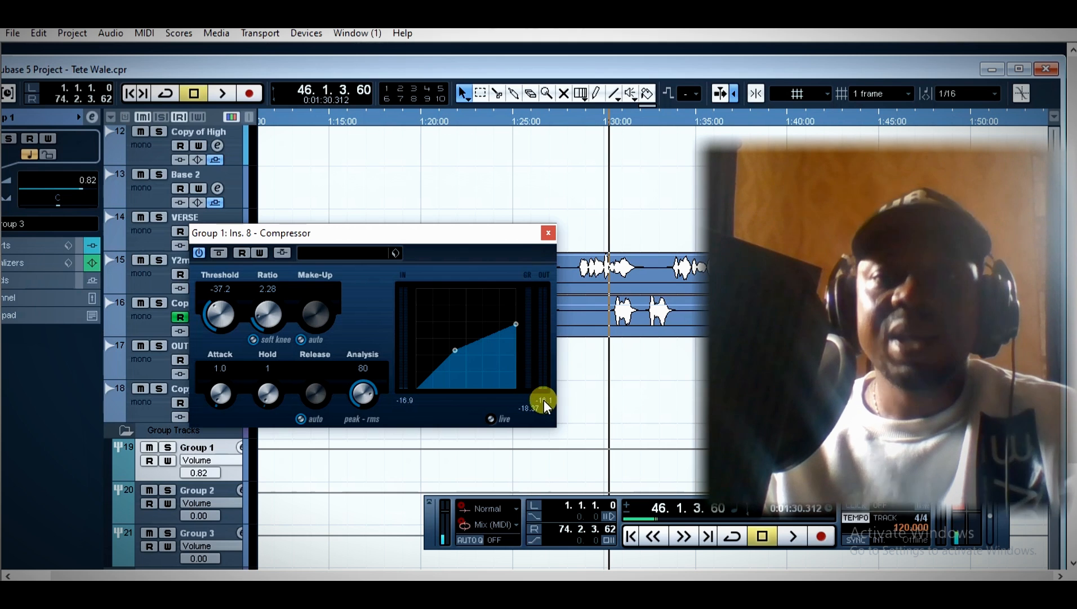
pyautogui.press('space')
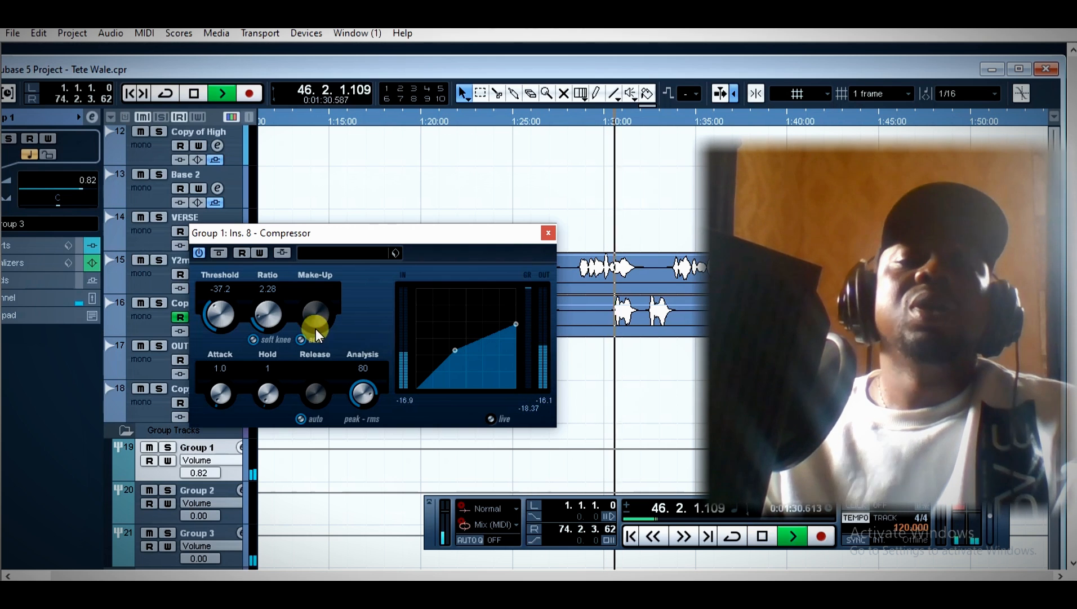
pyautogui.moveTo(207, 320)
pyautogui.mouseDown()
pyautogui.moveTo(218, 271)
pyautogui.moveTo(221, 309)
pyautogui.mouseUp()
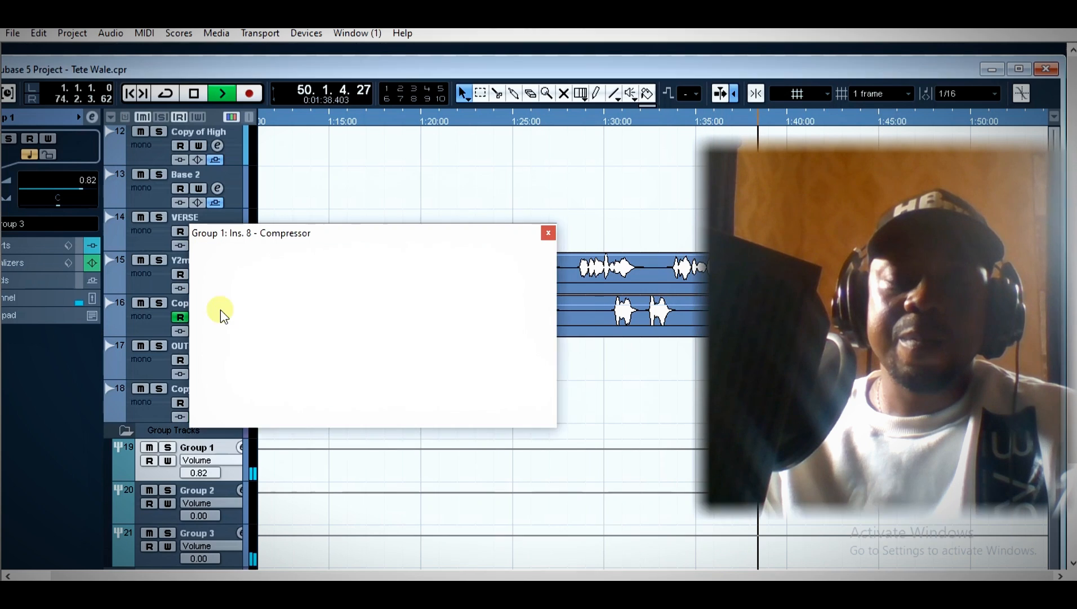
pyautogui.press('space')
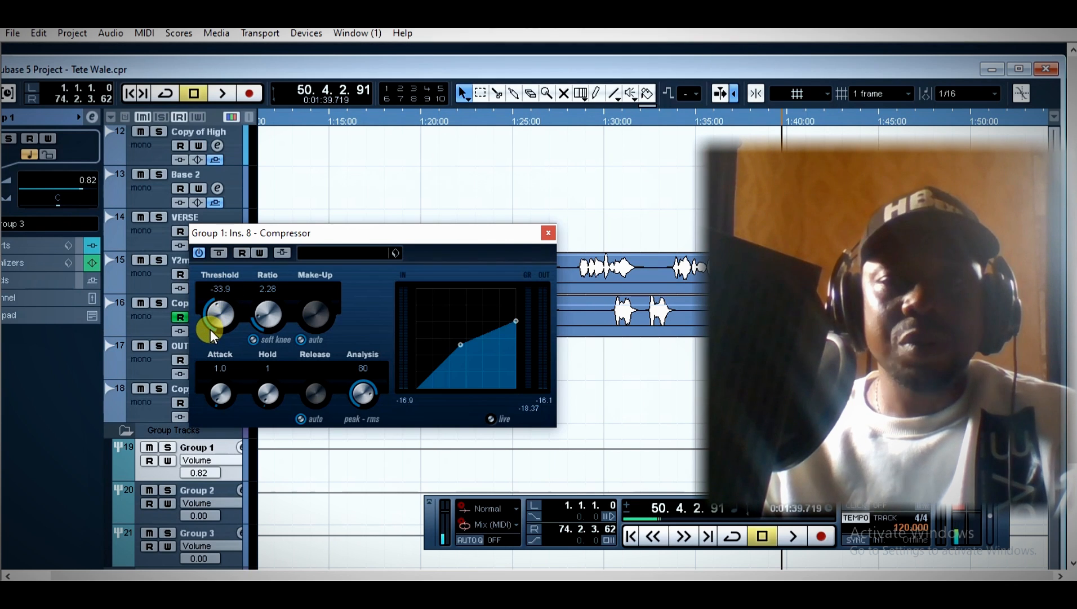
# - Resume playback, sweep the threshold up to -6.0 for comparison, settle it at -33.3 and stop playback
pyautogui.press('space')
pyautogui.moveTo(212, 323); pyautogui.dragTo(211, 369)
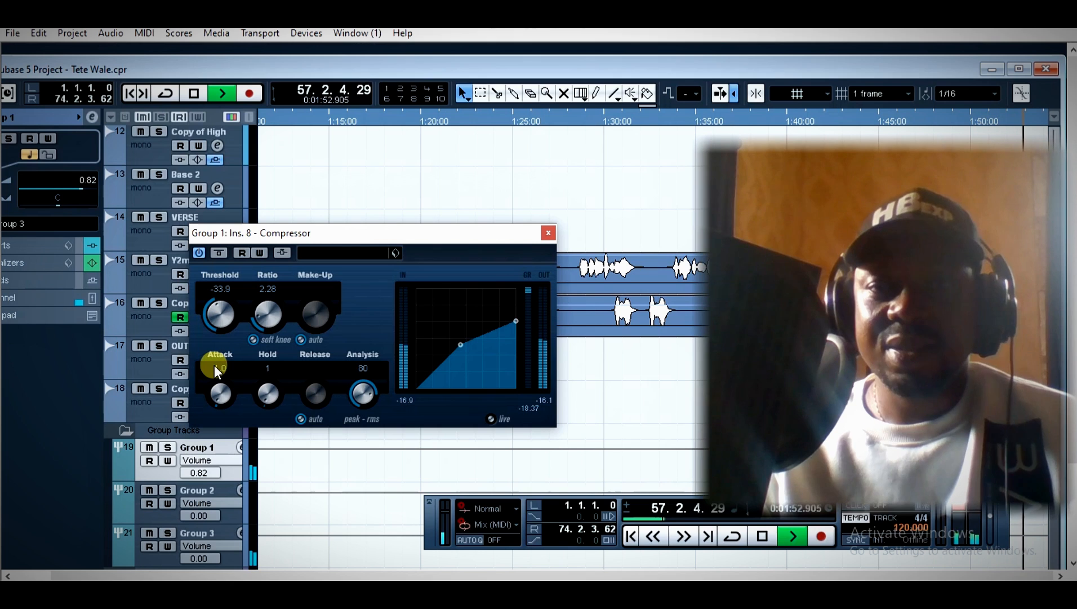
pyautogui.moveTo(213, 320); pyautogui.dragTo(213, 241)
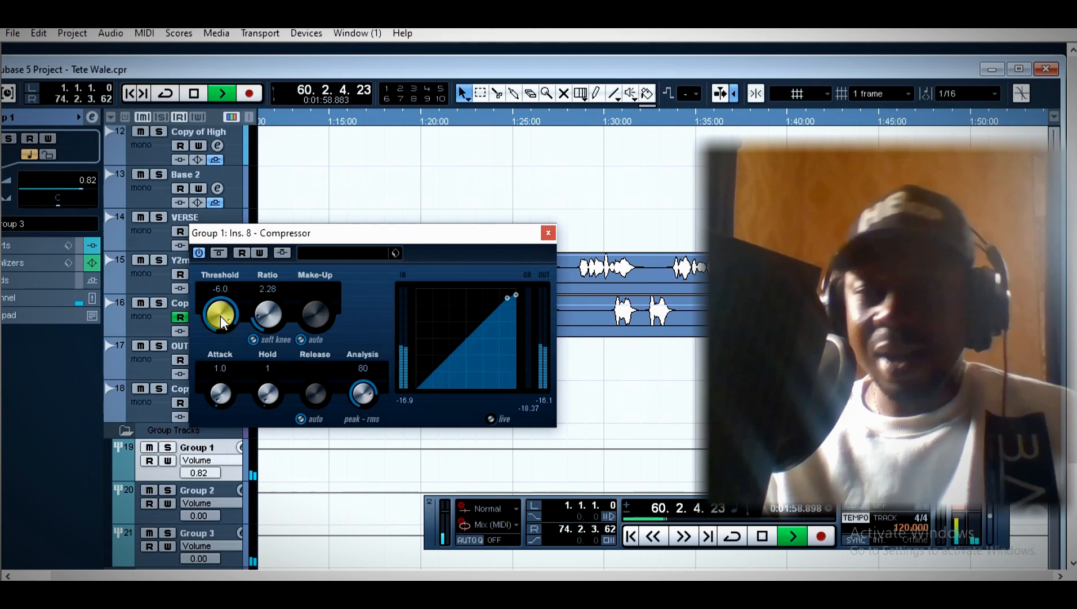
pyautogui.moveTo(214, 314); pyautogui.dragTo(206, 377)
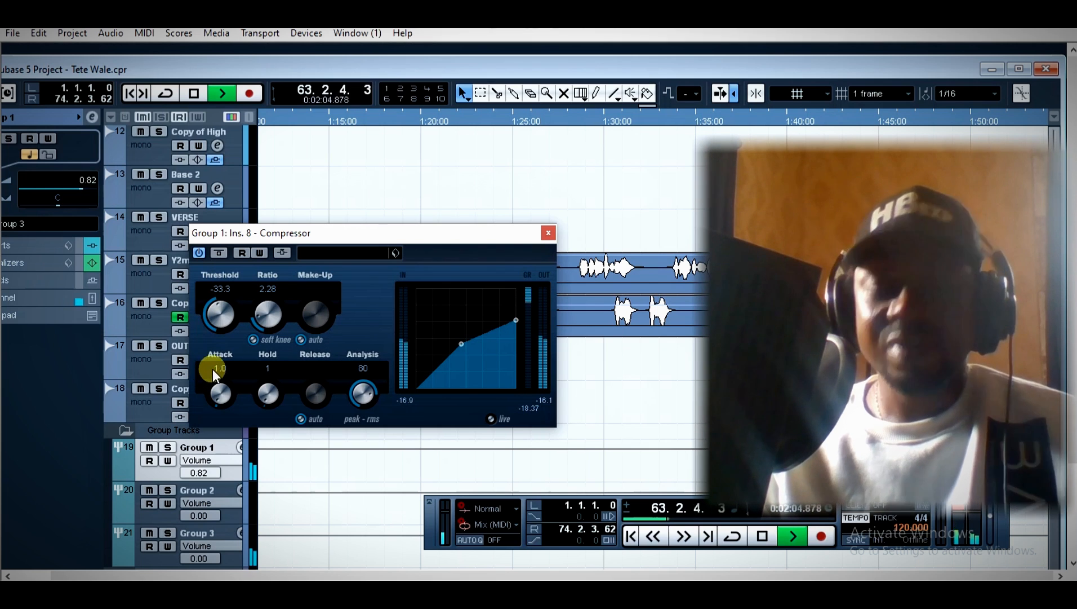
pyautogui.press('space')
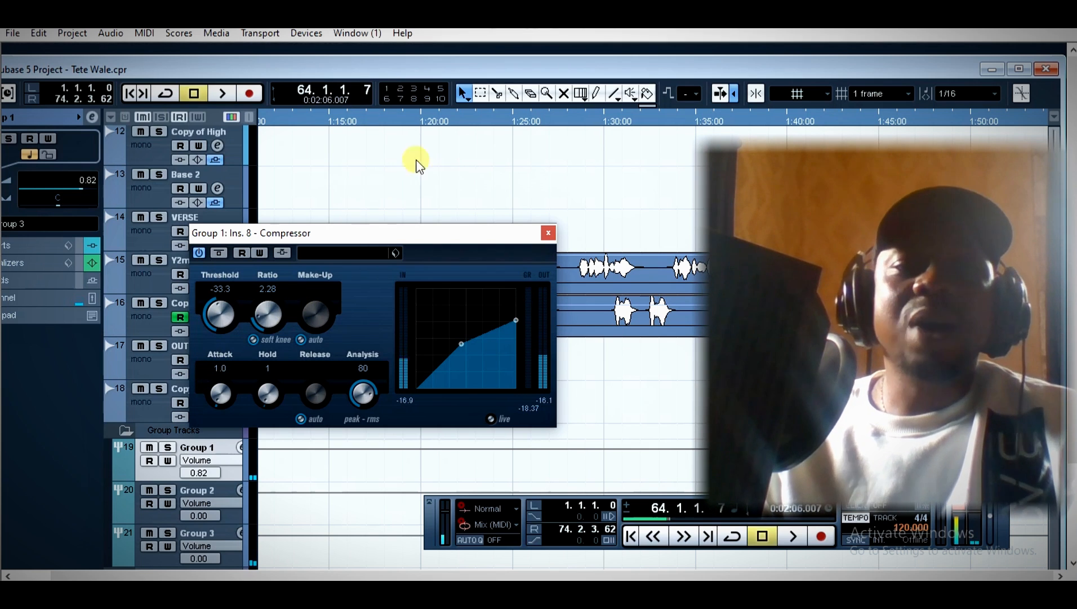
# - Place the cursor at about 1:14 and play the verse to about 1:25 to check the compressed vocal
pyautogui.click(308, 122)
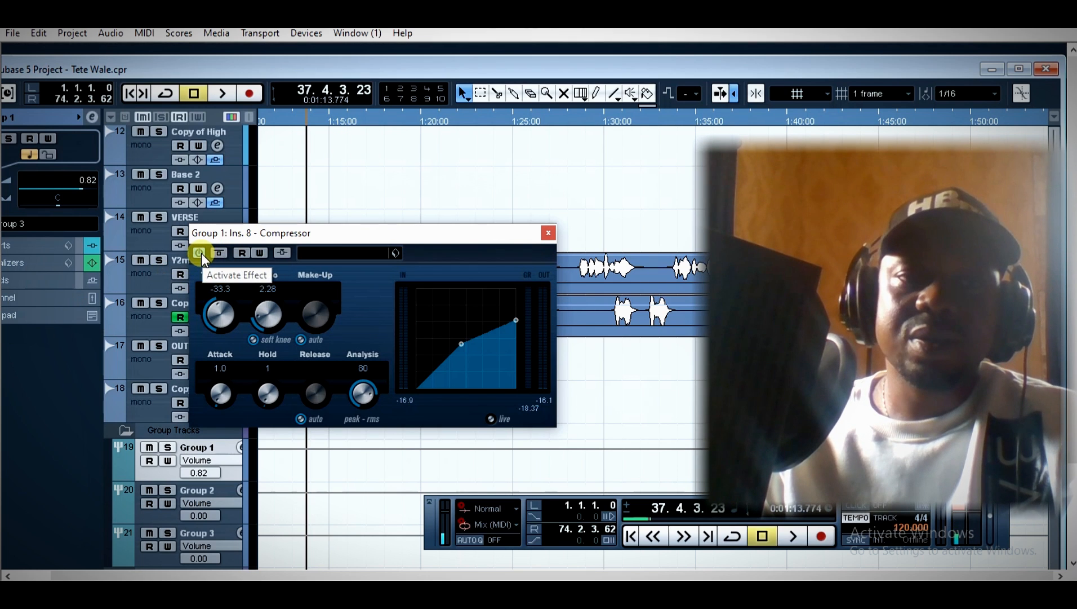
pyautogui.press('space')
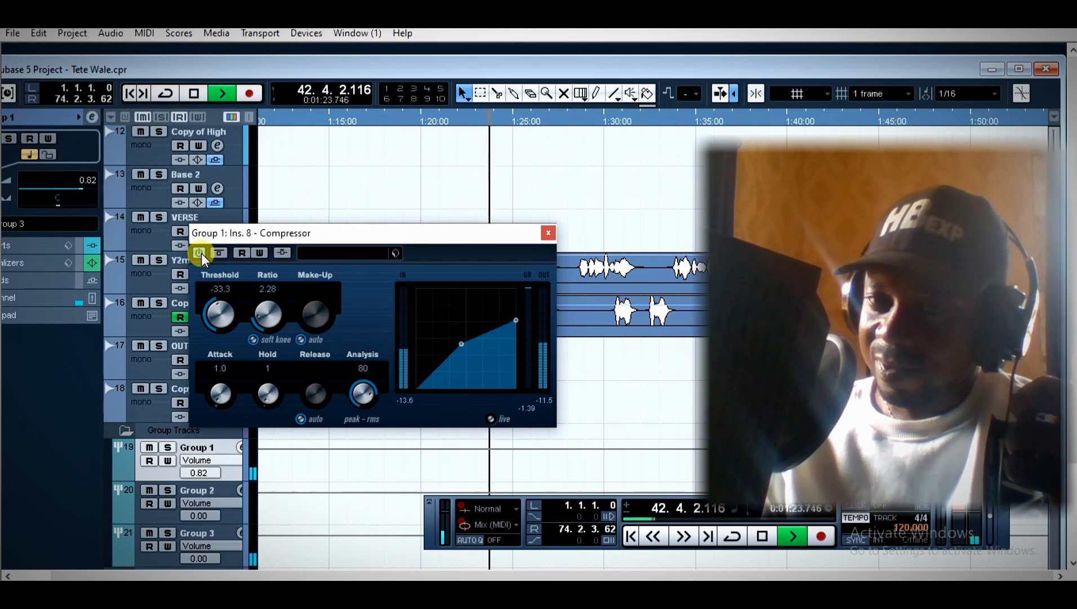
pyautogui.press('space')
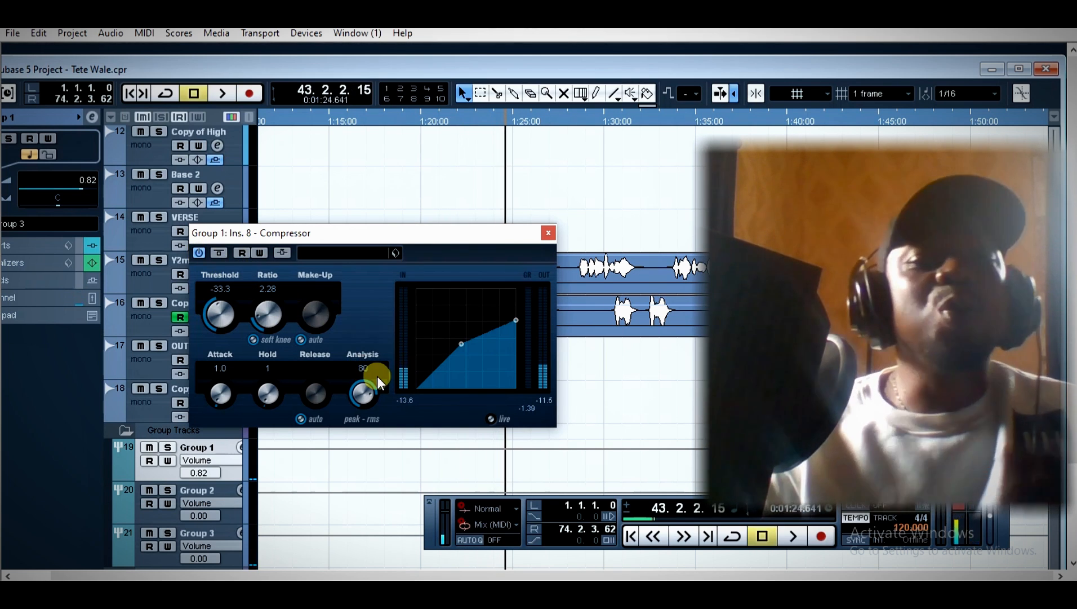